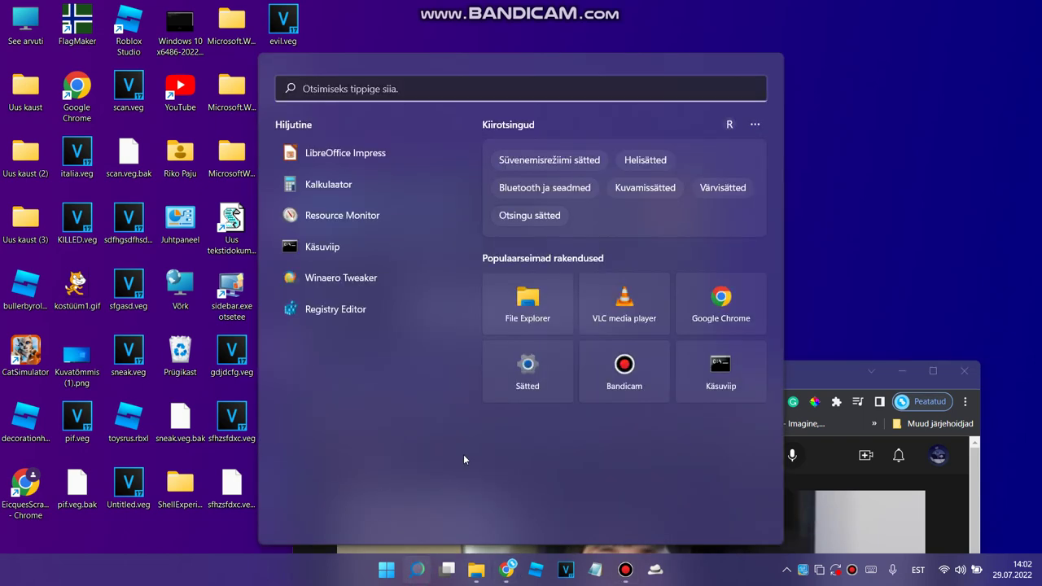
- Launch LibreOffice Impress and start a new presentation from the Portfoolio template
text(libre)
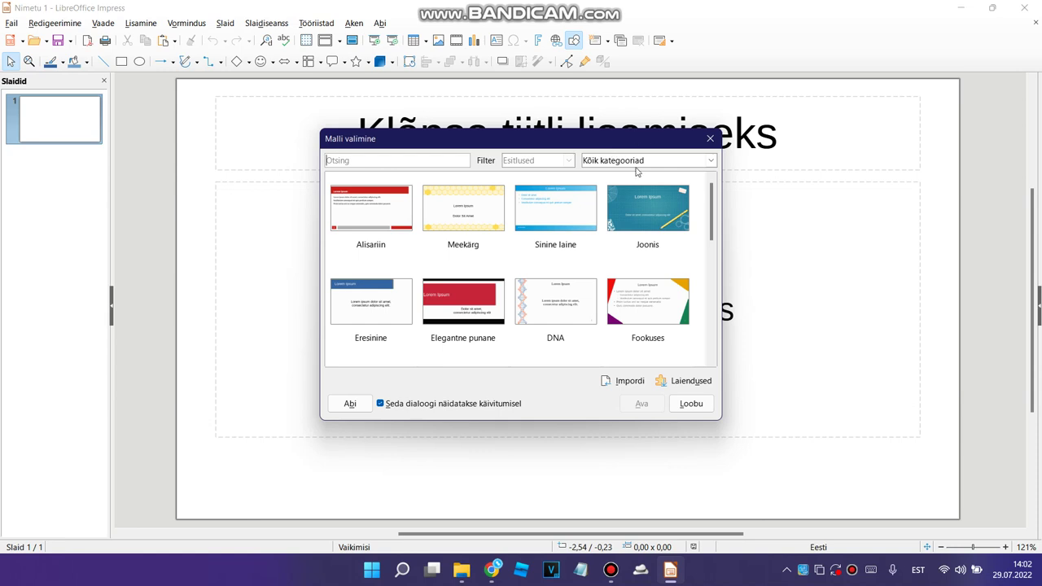
drag(710, 208, 710, 324)
click(597, 207)
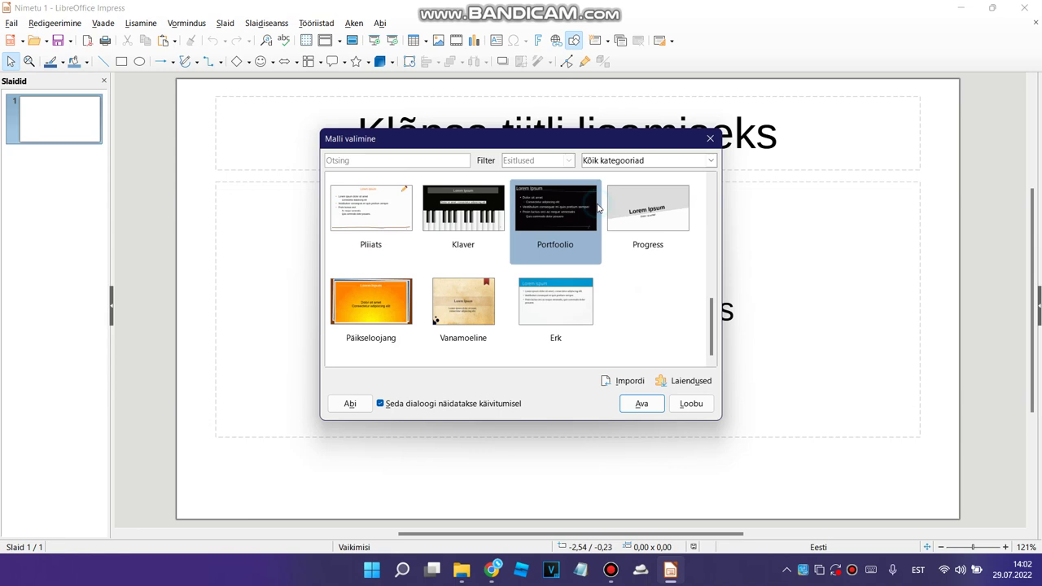
double_click(588, 203)
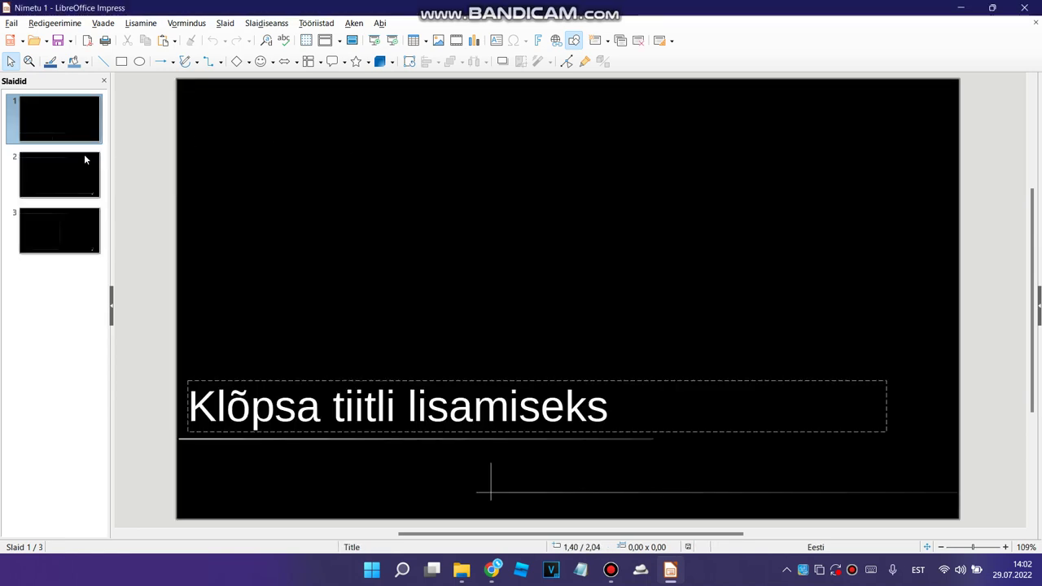
- Delete slides 2 and 3, and remove the title placeholder from the remaining slide
click(84, 162)
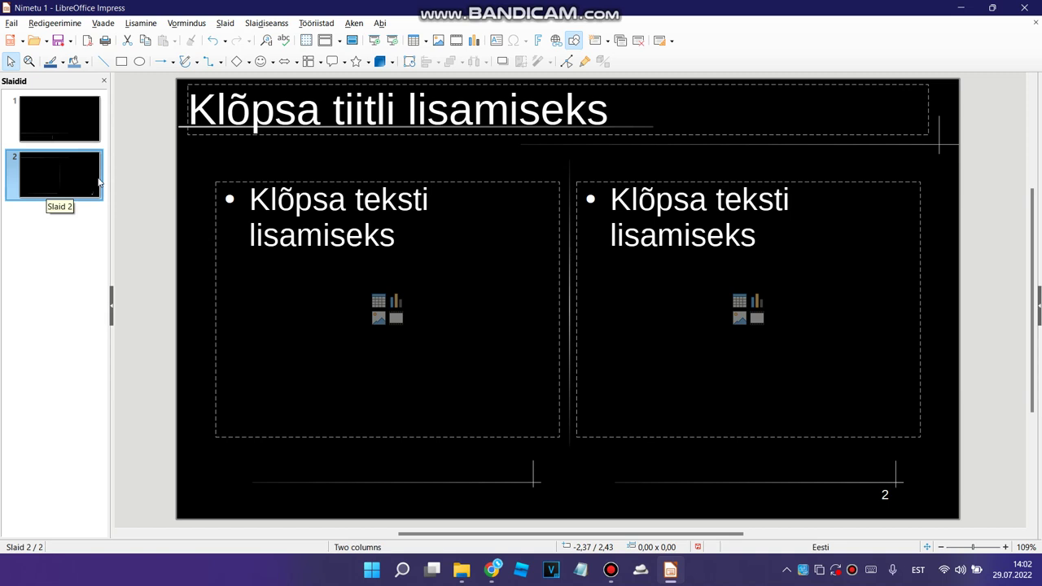
key(Delete)
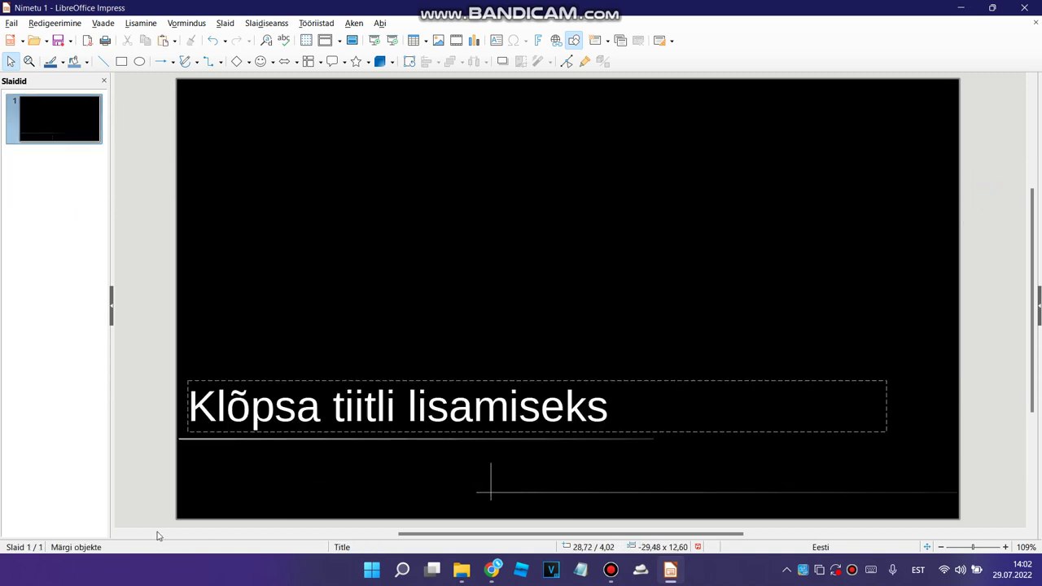
drag(157, 531, 982, 190)
key(Delete)
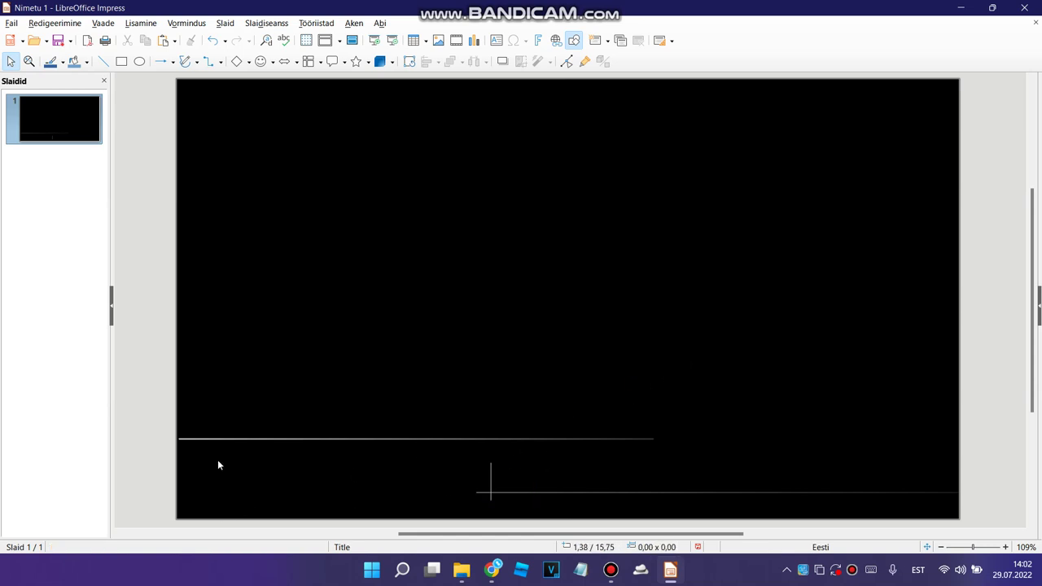
- Activate the Rectangle tool and set its fill colour to black
click(119, 63)
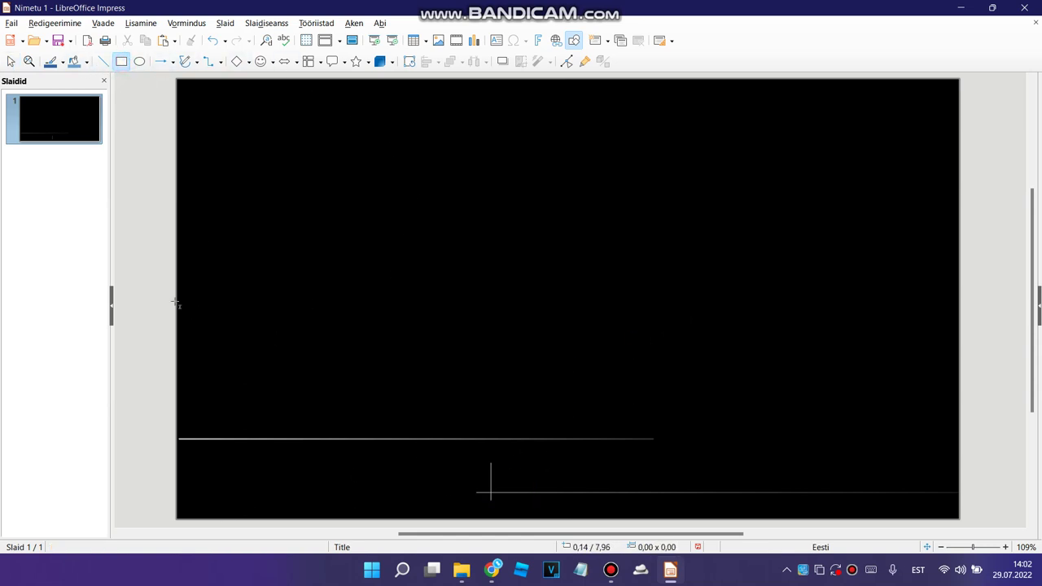
click(86, 63)
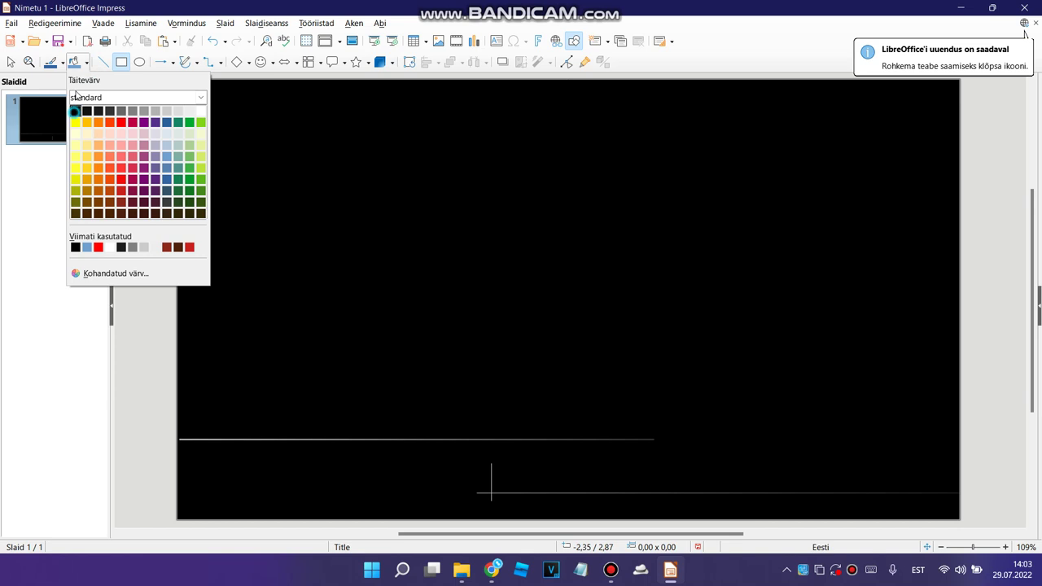
click(87, 123)
- Set the rectangle's line colour to dark blue from the chart-palettes colour set
click(61, 63)
click(62, 101)
click(55, 108)
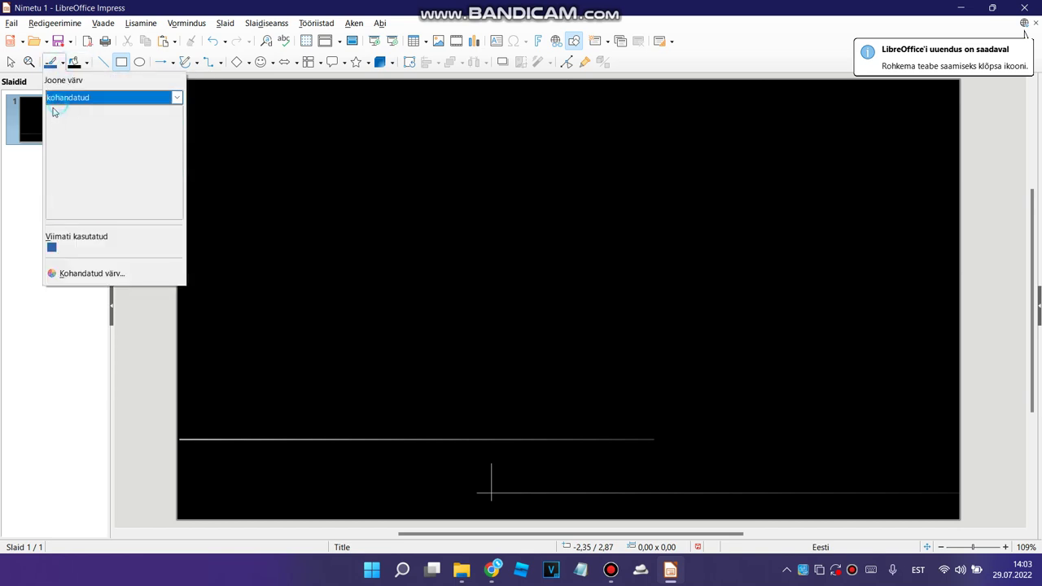
click(61, 68)
click(62, 68)
click(59, 99)
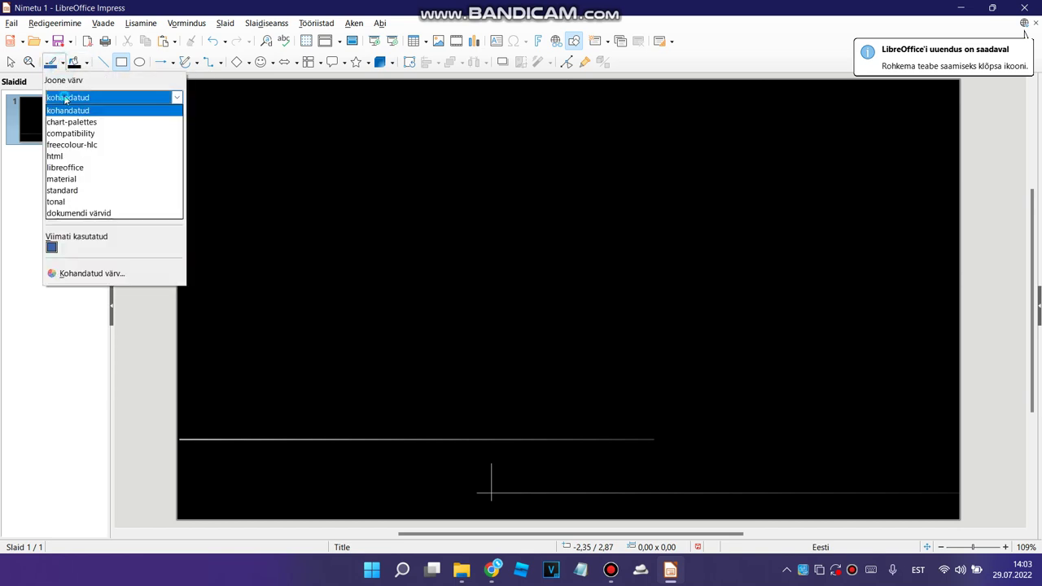
click(73, 122)
click(53, 112)
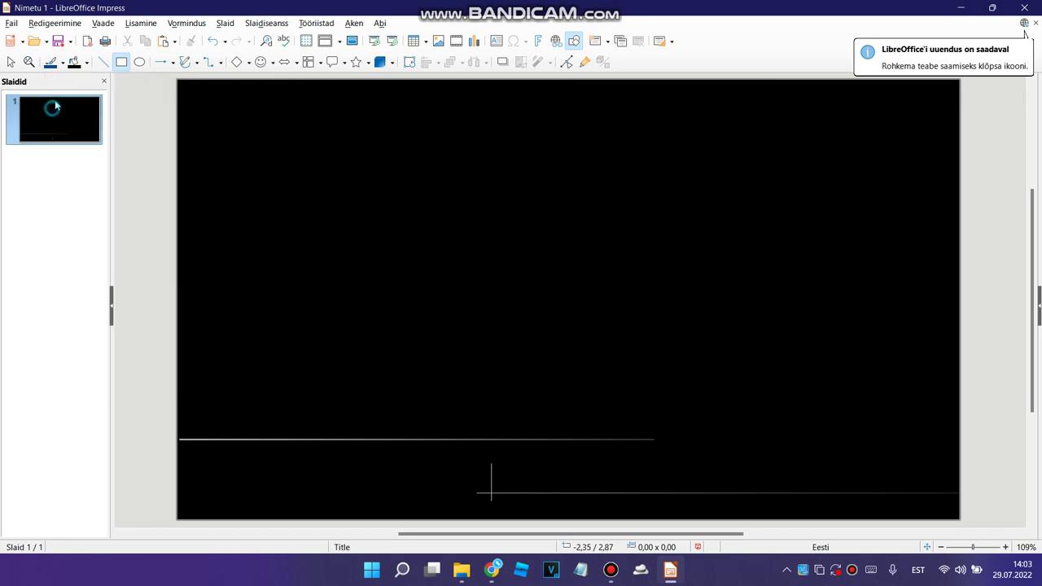
- Look through the line colour palettes, including compatibility, dokumendi värvid, html, libreoffice and material, for a suitable outline colour
click(62, 62)
click(74, 97)
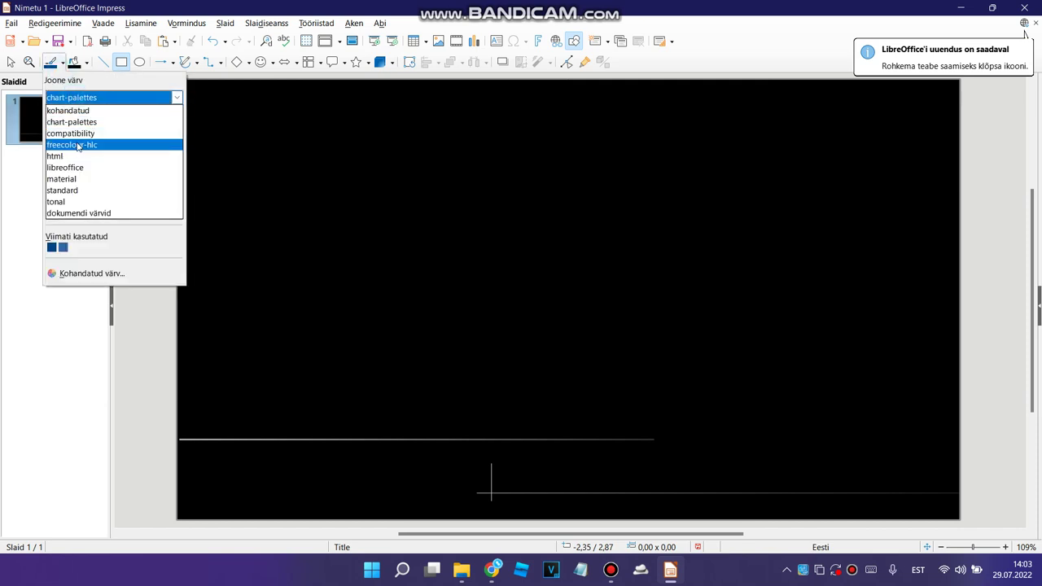
click(70, 125)
click(67, 97)
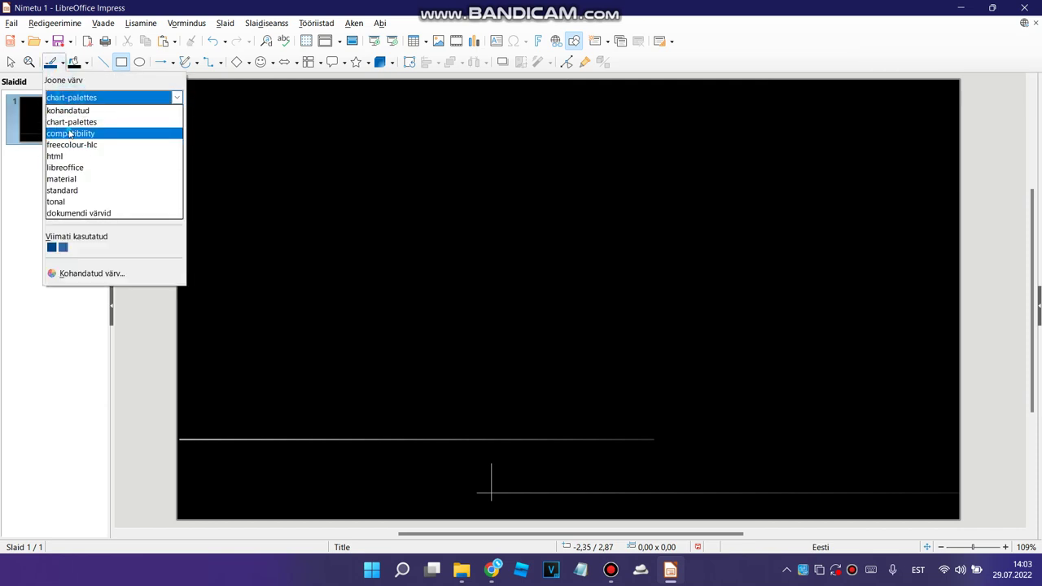
click(70, 133)
click(72, 97)
click(89, 214)
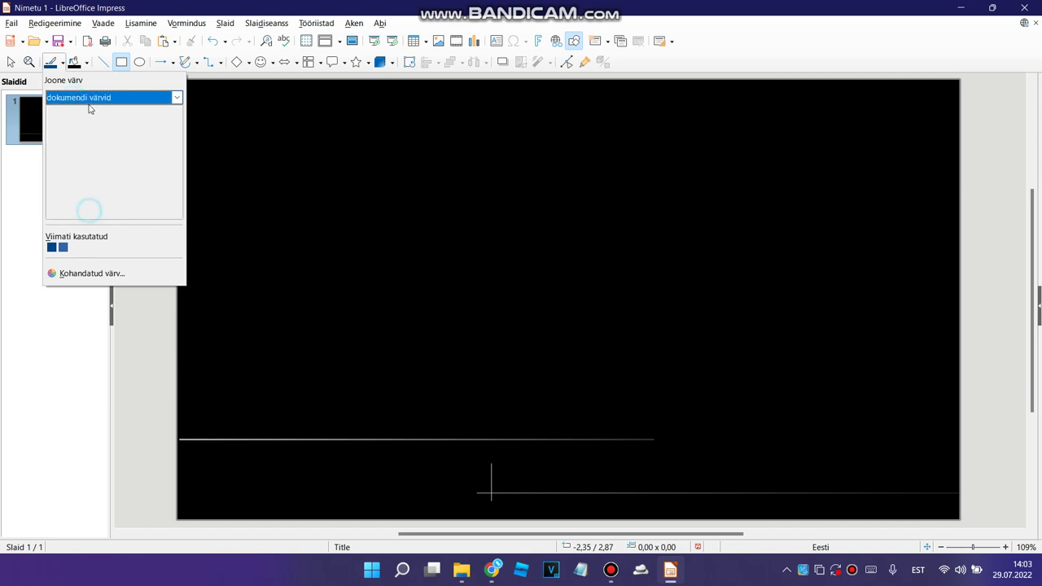
click(86, 99)
click(81, 156)
click(81, 98)
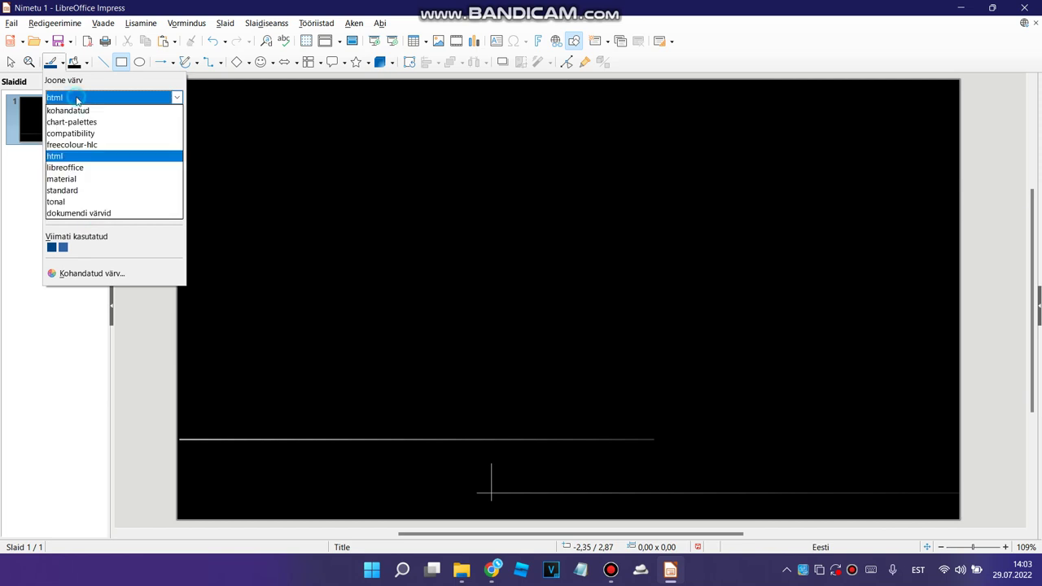
click(85, 167)
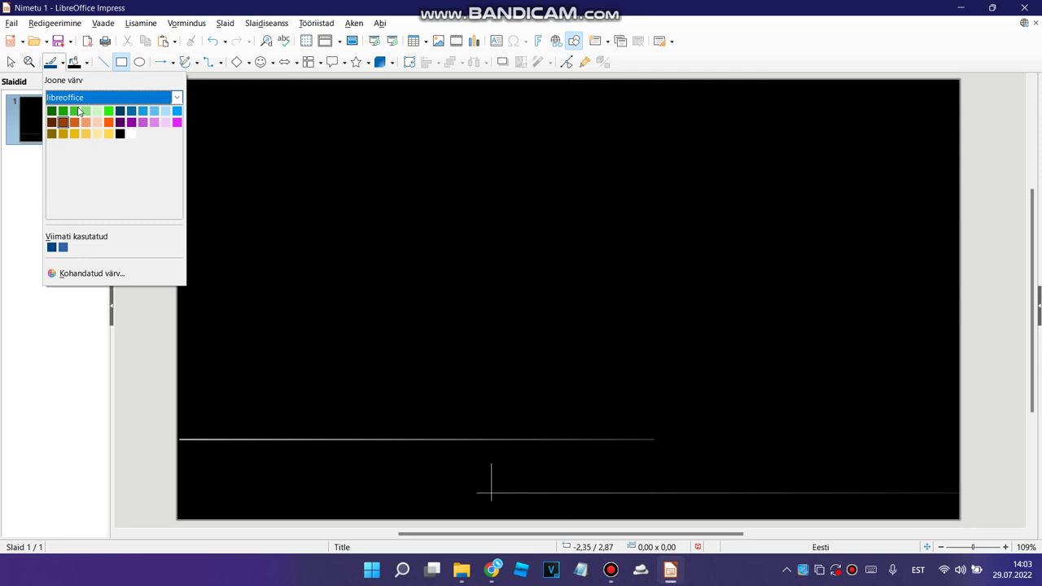
click(101, 99)
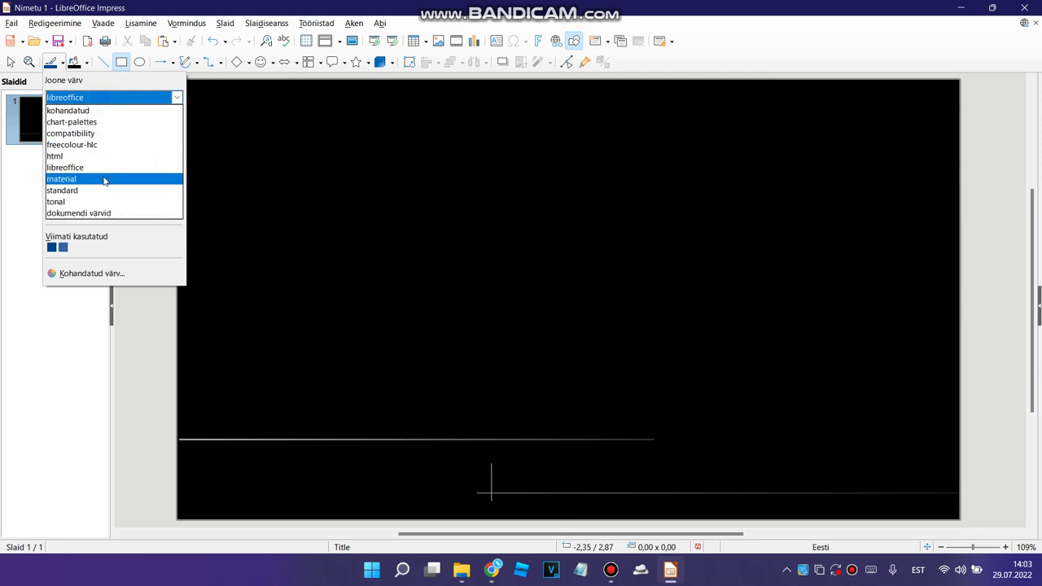
click(104, 179)
click(66, 129)
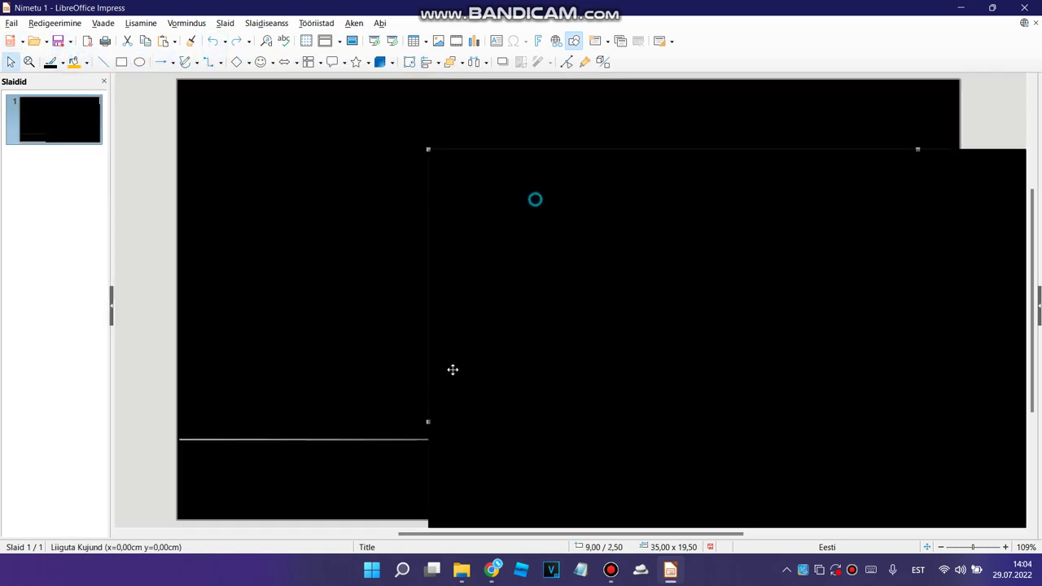
- Give the rectangle that covers the slide's decorative lines a black fill, and choose gold as the fill for the ellipse
click(86, 62)
click(76, 112)
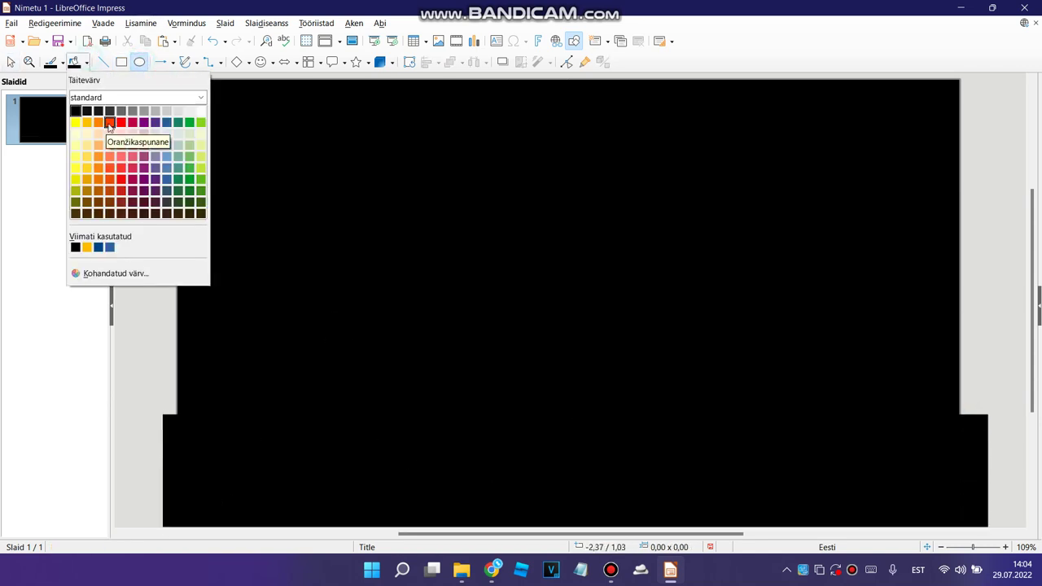
click(91, 125)
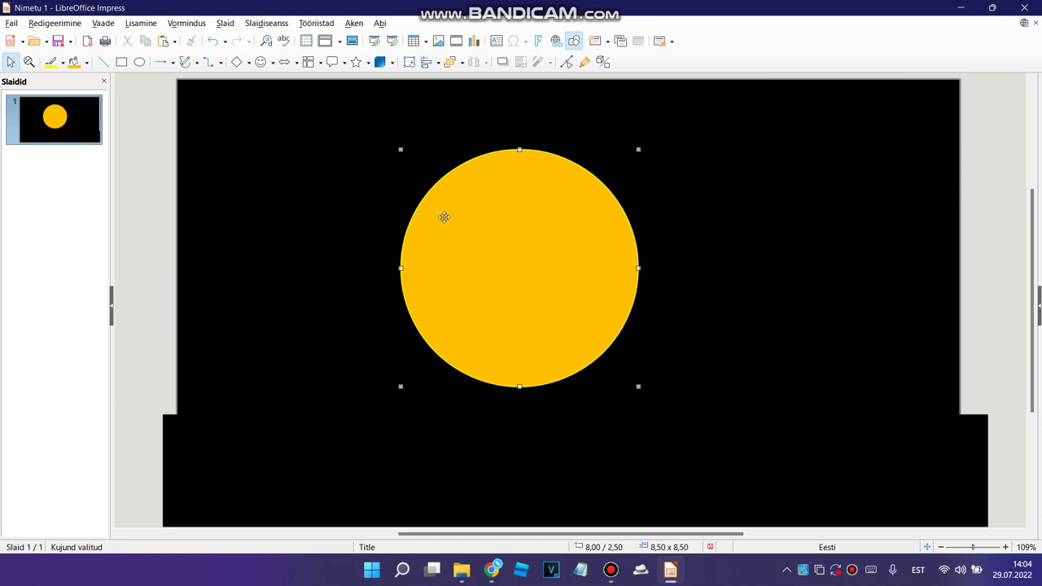
- Shrink the gold circle to about 6.50 x 6.50 cm and position it near the middle of the slide
right_click(499, 236)
click(484, 167)
drag(539, 226, 541, 211)
drag(638, 149, 581, 204)
drag(526, 258, 593, 245)
click(756, 204)
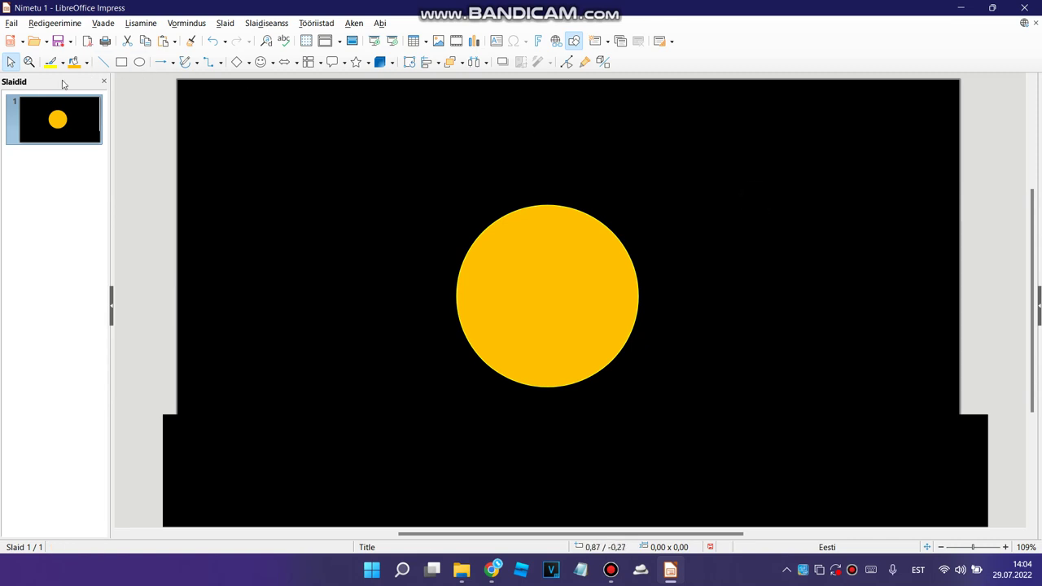
click(513, 266)
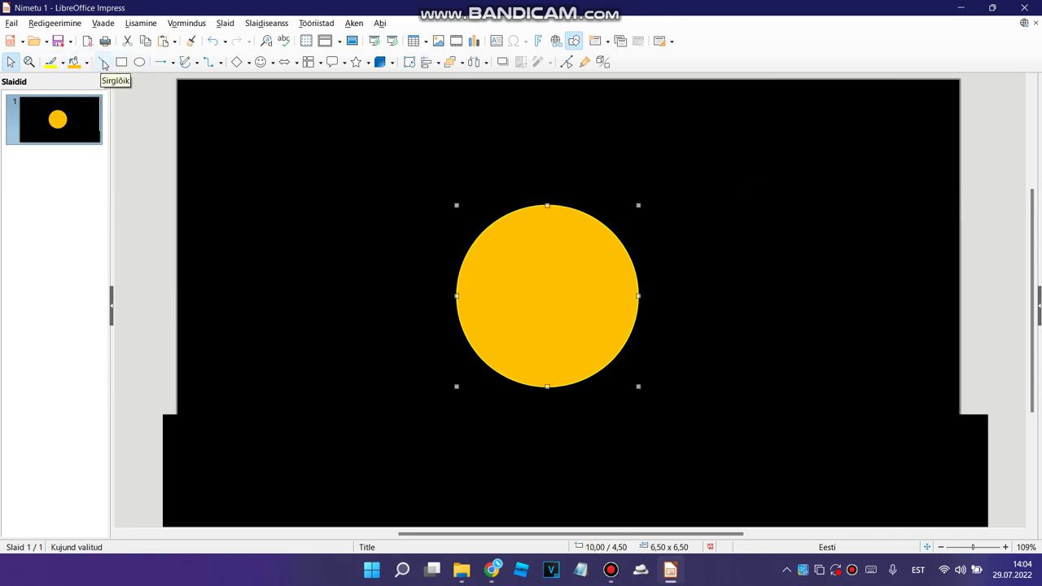
click(321, 204)
- Draw a white circle with a black outline, about 1.50 x 1.50 cm, as the left eye on the gold circle
click(139, 61)
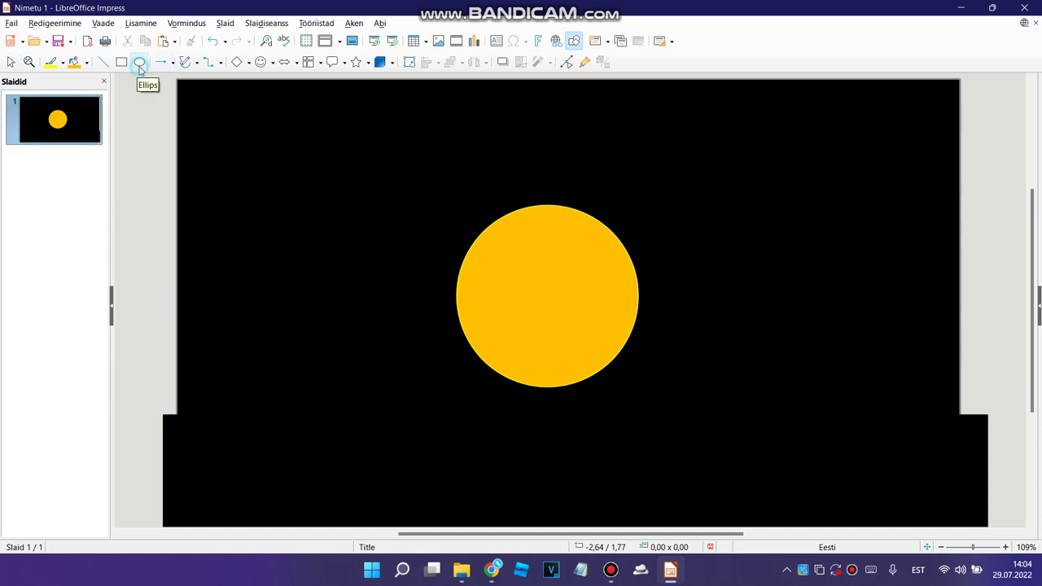
click(86, 63)
click(205, 111)
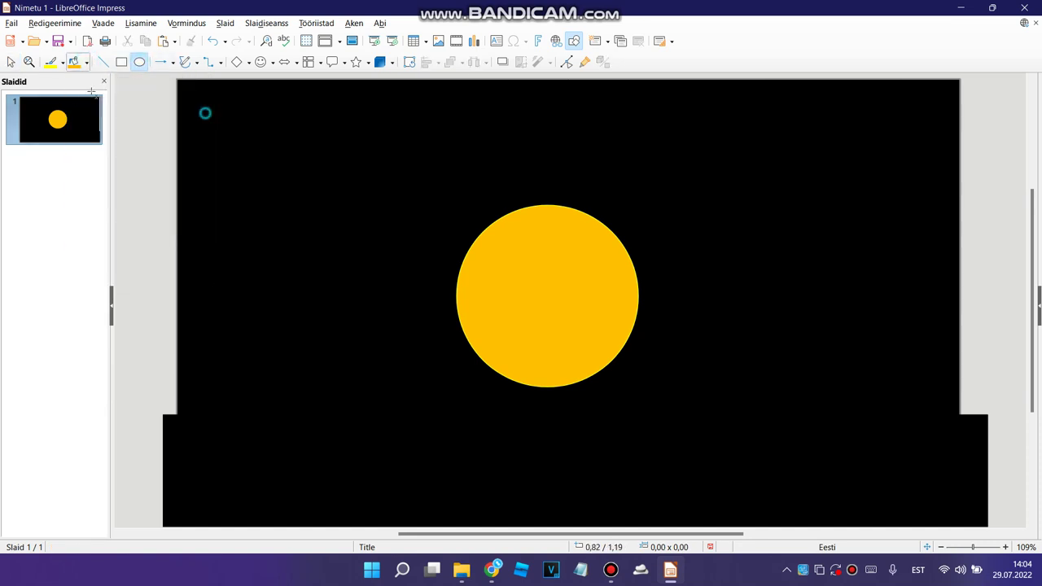
click(62, 63)
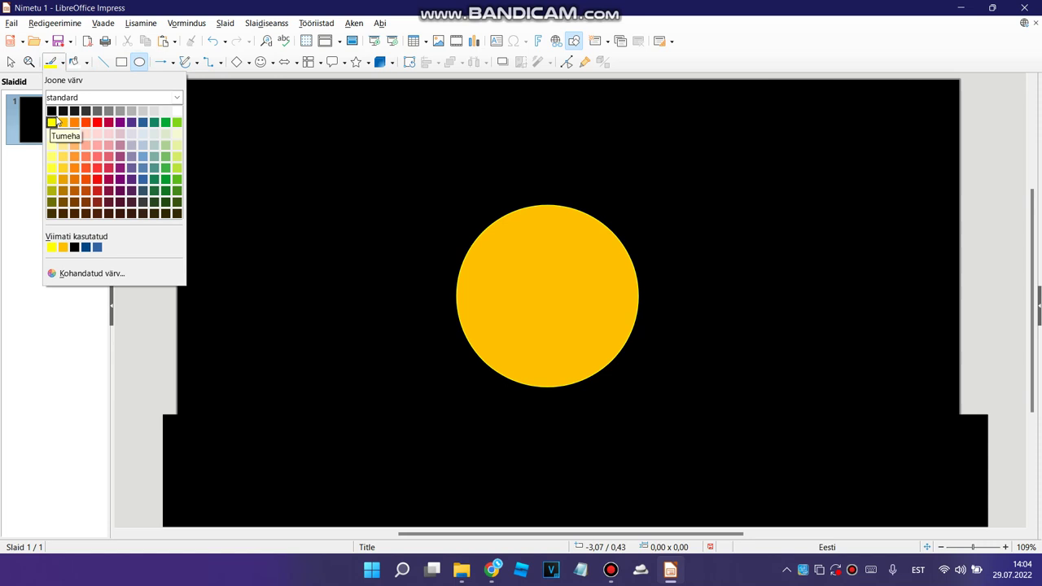
click(51, 110)
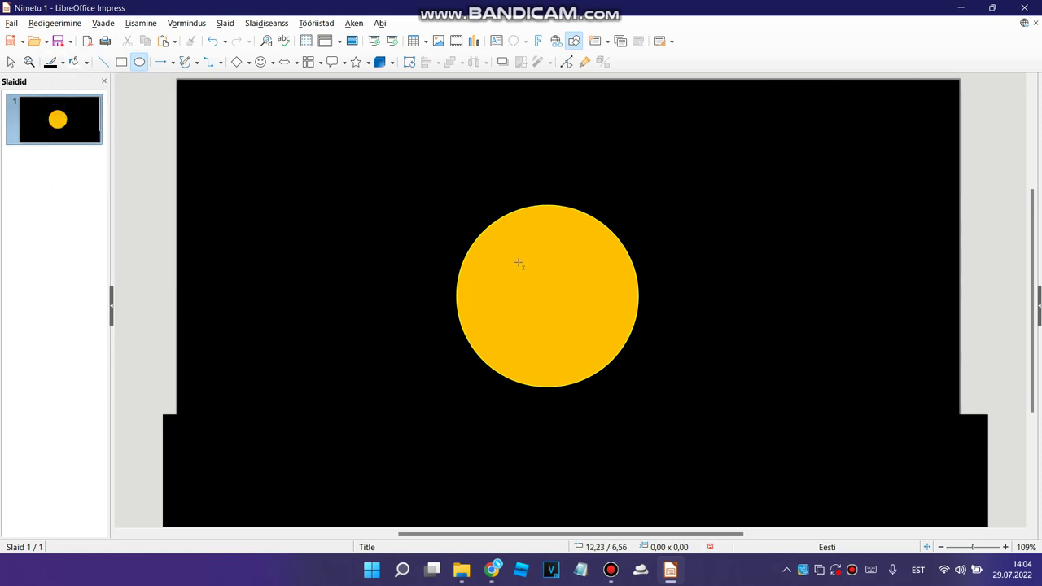
drag(527, 246, 484, 289)
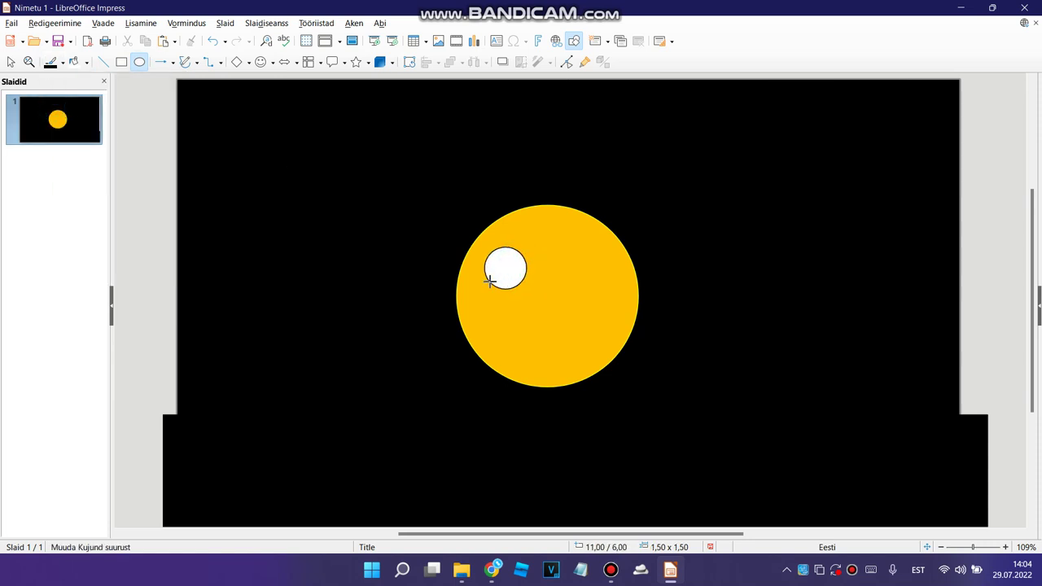
click(664, 221)
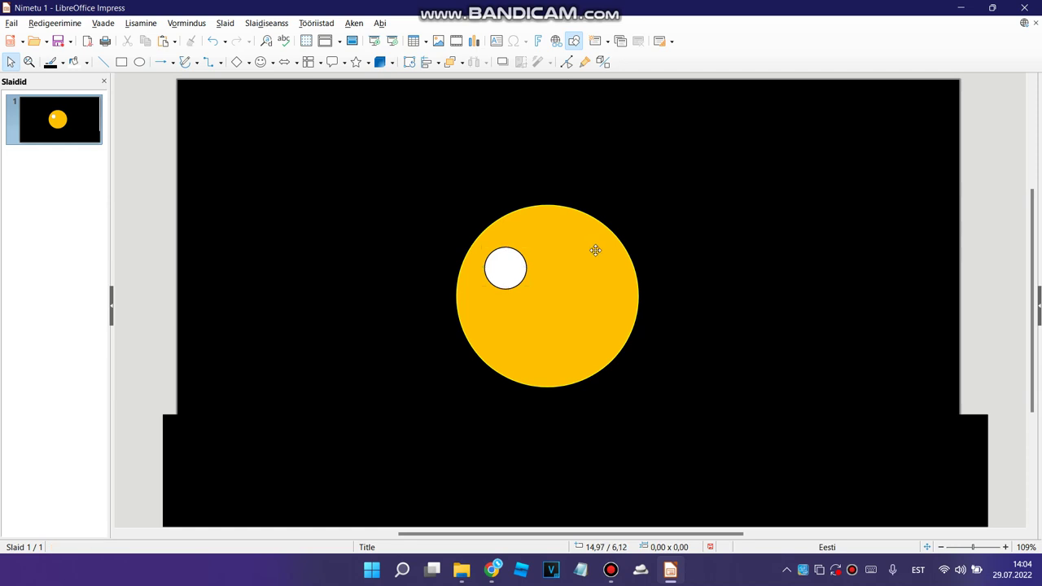
- Add a matching white right eye of about 1.50 x 1.50 cm and place both eyes level on the gold circle
click(139, 62)
mouse_move(597, 247)
mouse_down()
mouse_move(554, 289)
mouse_move(570, 274)
mouse_move(573, 286)
mouse_up()
drag(504, 261, 580, 282)
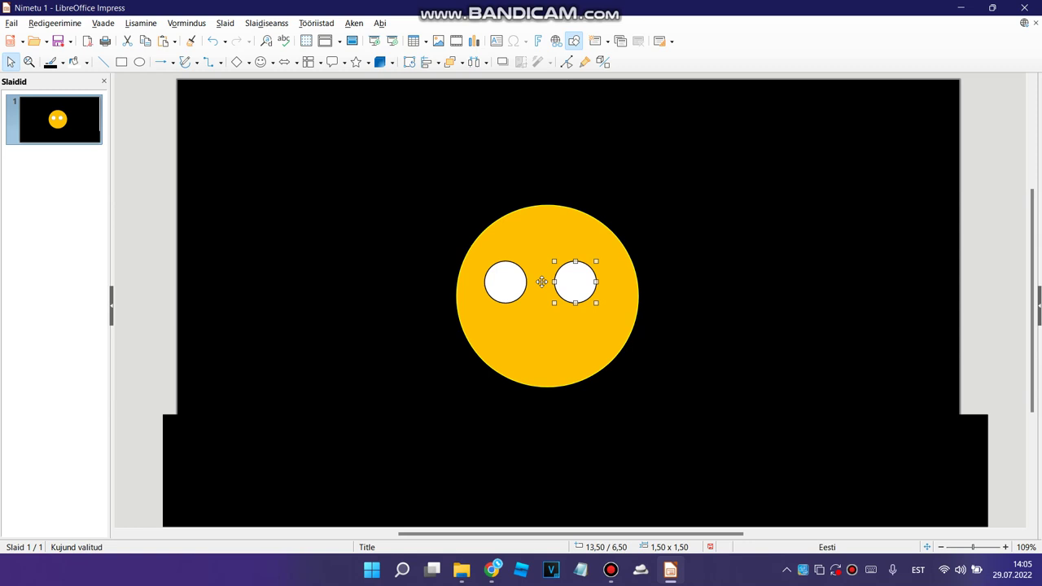
mouse_move(514, 279)
mouse_down()
mouse_move(528, 280)
mouse_move(514, 281)
mouse_up()
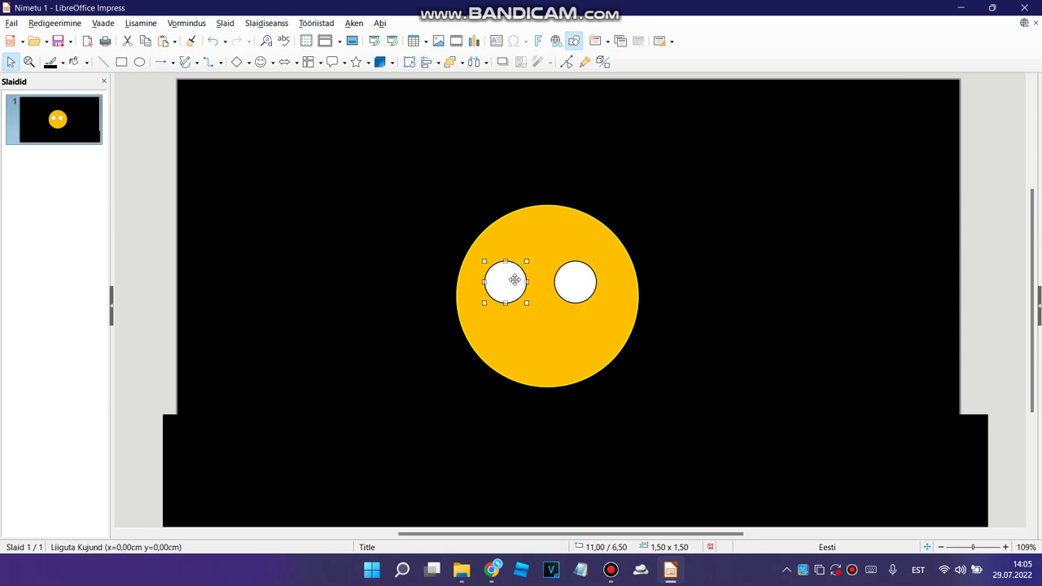
click(543, 226)
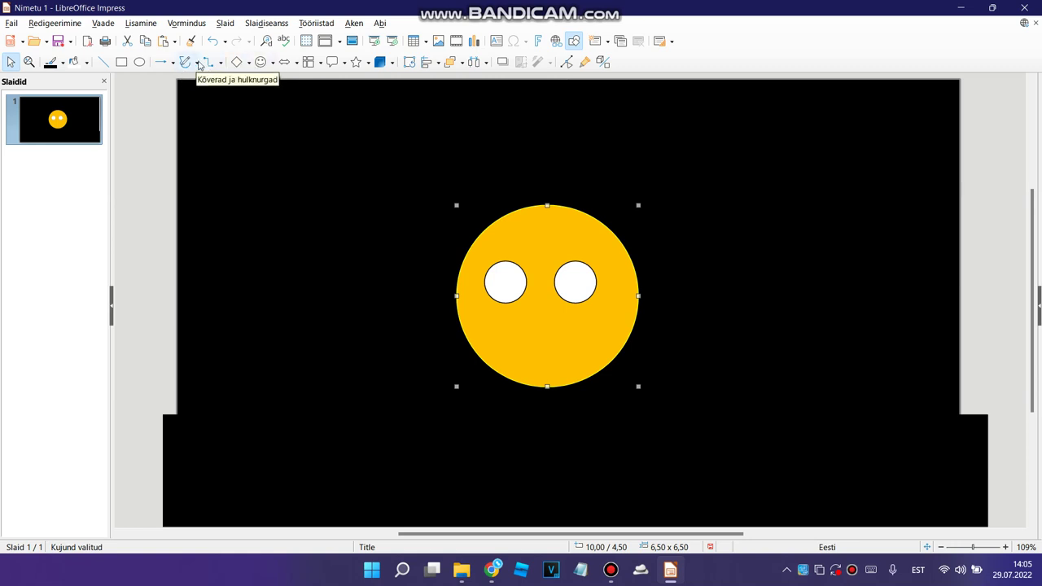
click(569, 153)
- Select the gold circle with both eyes, scale the whole face down and move it back to the slide's centre
drag(727, 188, 452, 328)
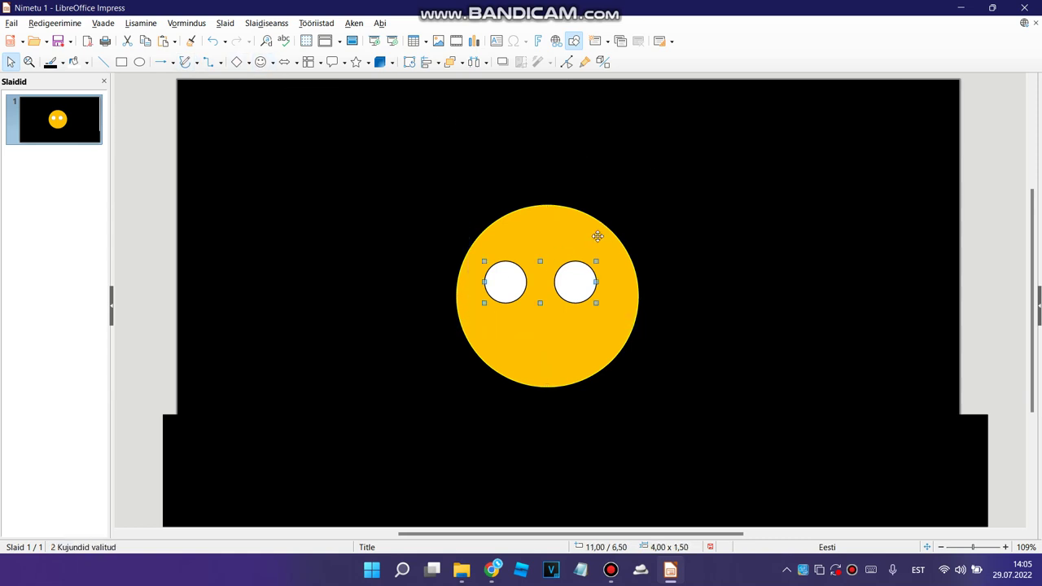
drag(715, 154, 442, 389)
drag(639, 204, 568, 275)
drag(521, 322, 564, 280)
click(631, 265)
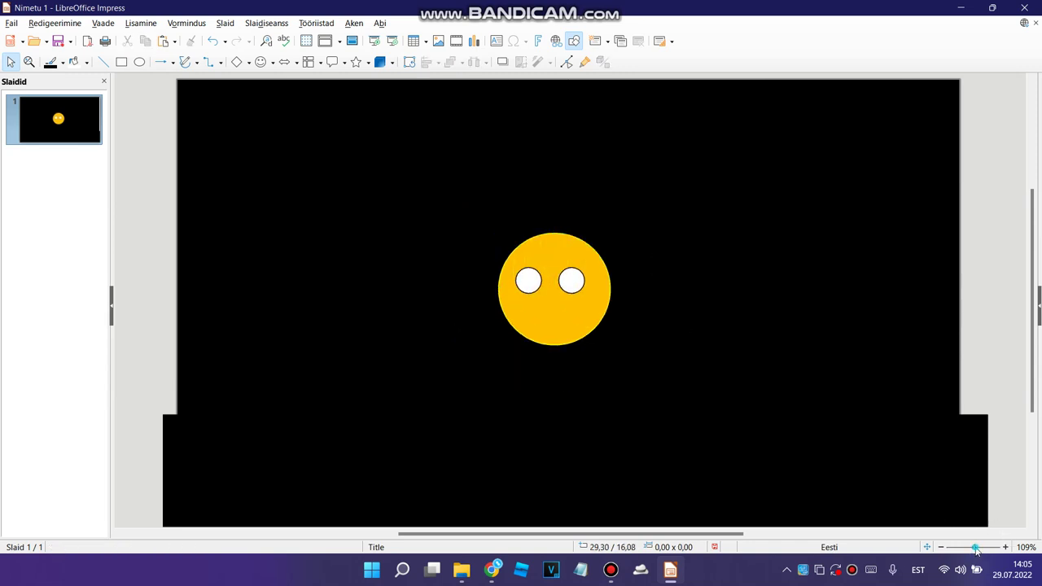
- Scale the whole face down further to about 2.50 x 2.50 cm and move it to the slide's centre
drag(974, 552, 974, 552)
scroll(755, 302, up, 2)
scroll(755, 302, down, 1)
drag(489, 373, 569, 288)
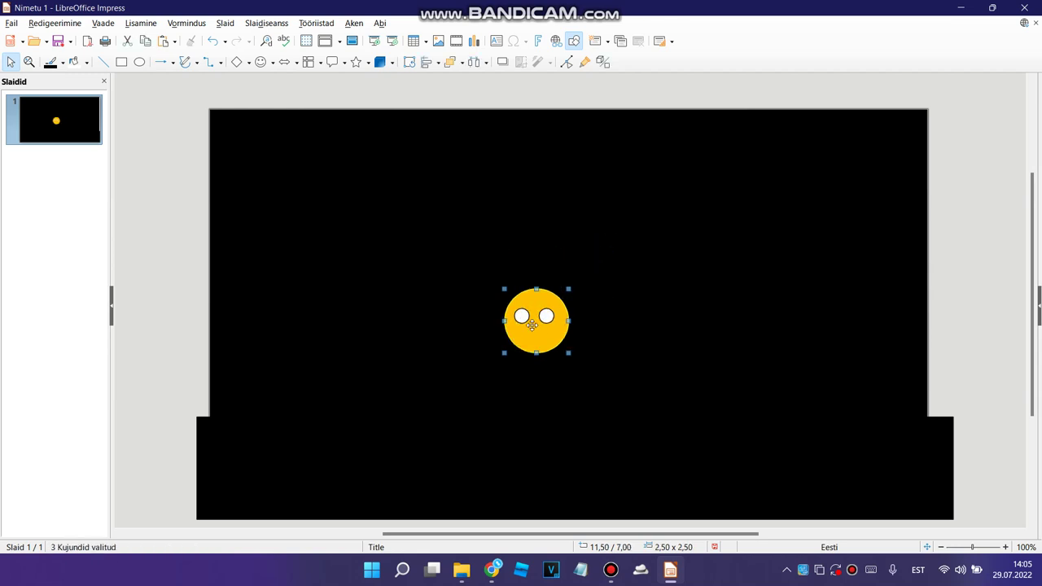
drag(532, 324, 545, 311)
drag(971, 551, 978, 551)
click(802, 358)
scroll(801, 348, down, 1)
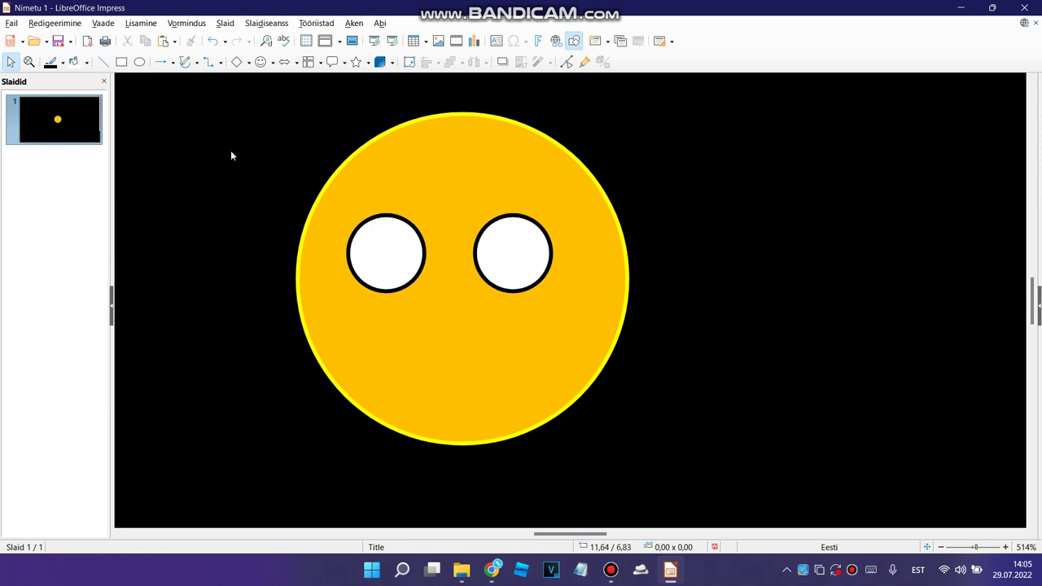
- Draw a gold-filled, gold-outlined rectangle of about 1.00 x 0.50 cm over the lower part of the left eye, reaching the right eye
click(119, 64)
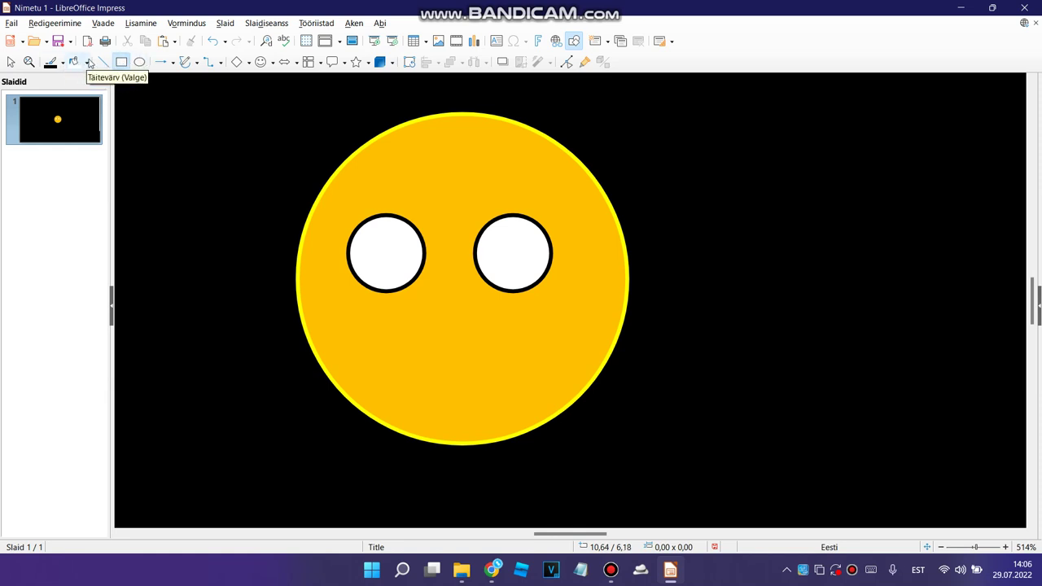
click(87, 63)
click(87, 122)
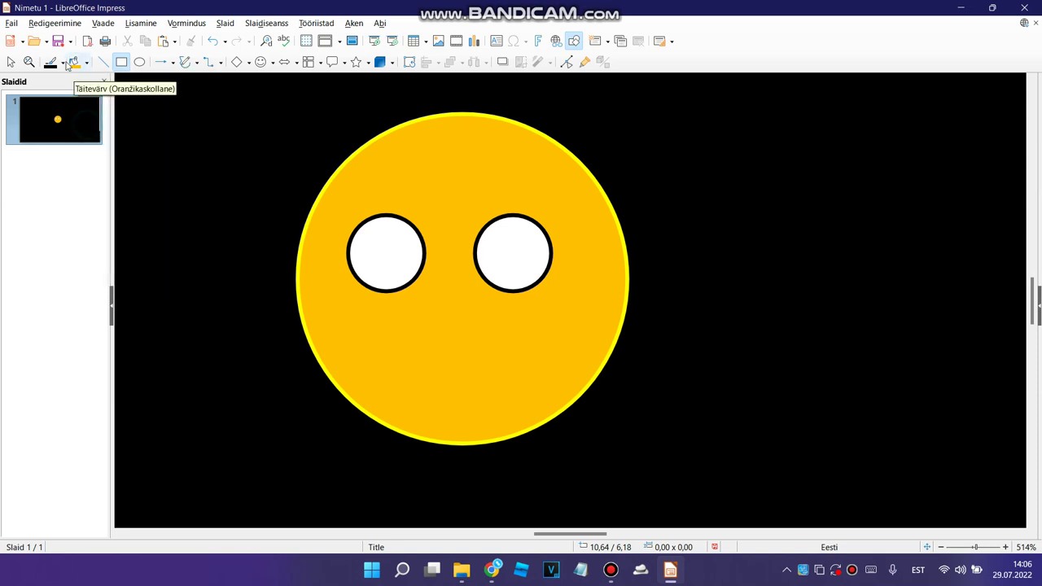
click(62, 63)
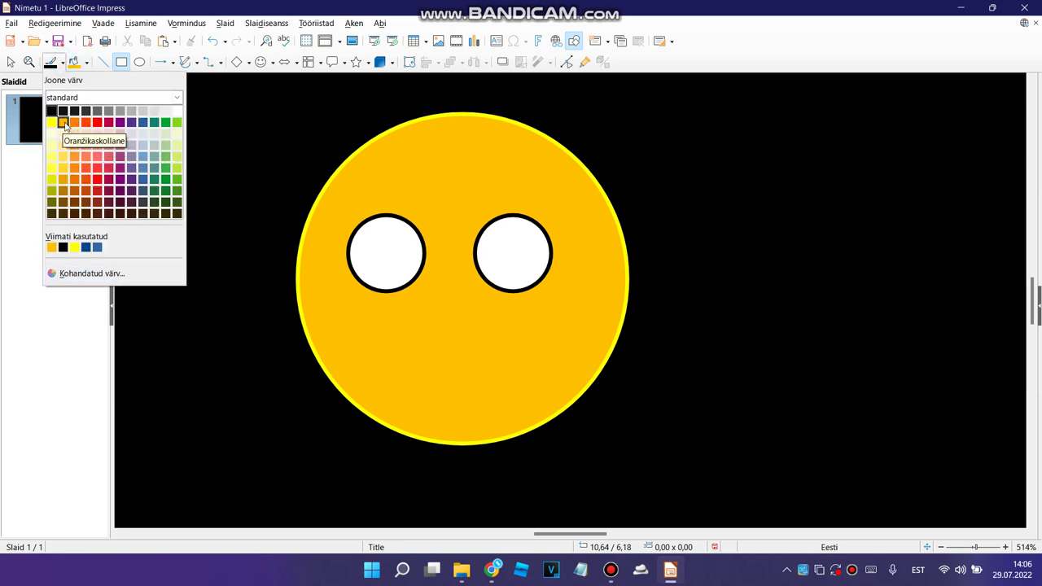
click(63, 122)
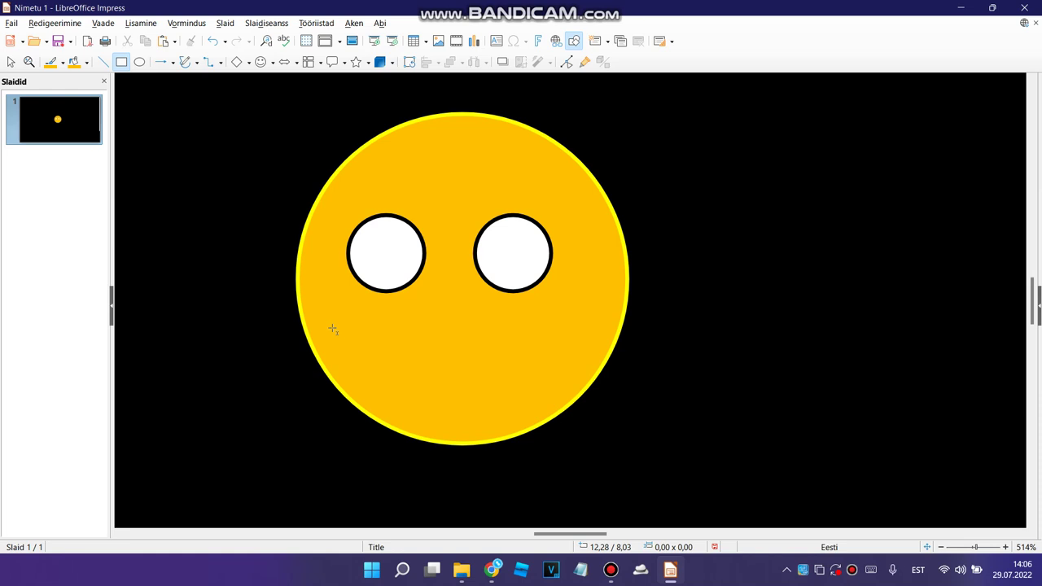
drag(325, 321, 432, 289)
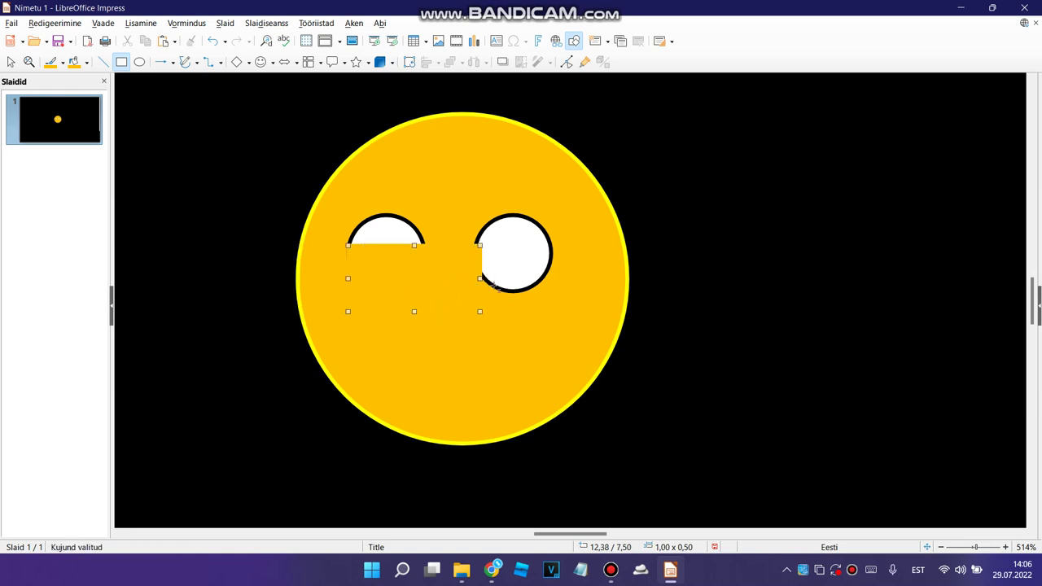
- Widen the gold rectangle to about 1.54 x 0.50 cm so it covers the lower halves of both eyes
drag(511, 278, 551, 278)
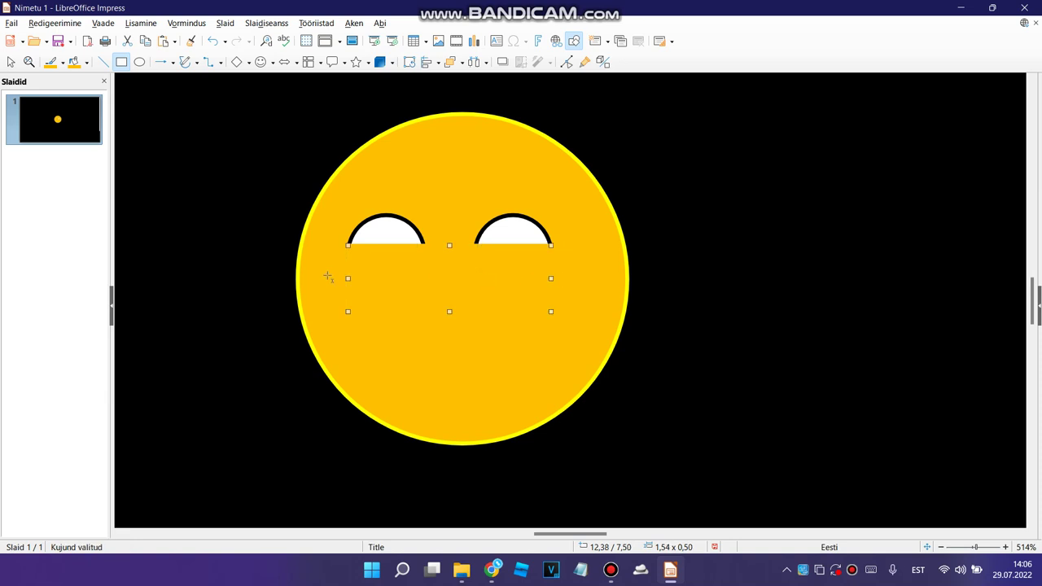
drag(347, 279, 363, 279)
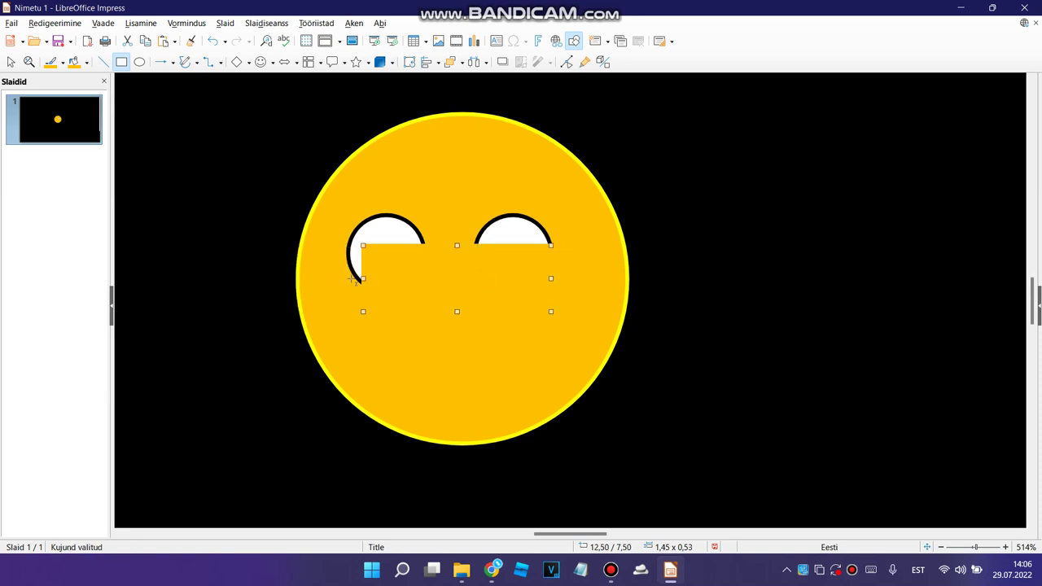
click(435, 272)
drag(363, 279, 348, 279)
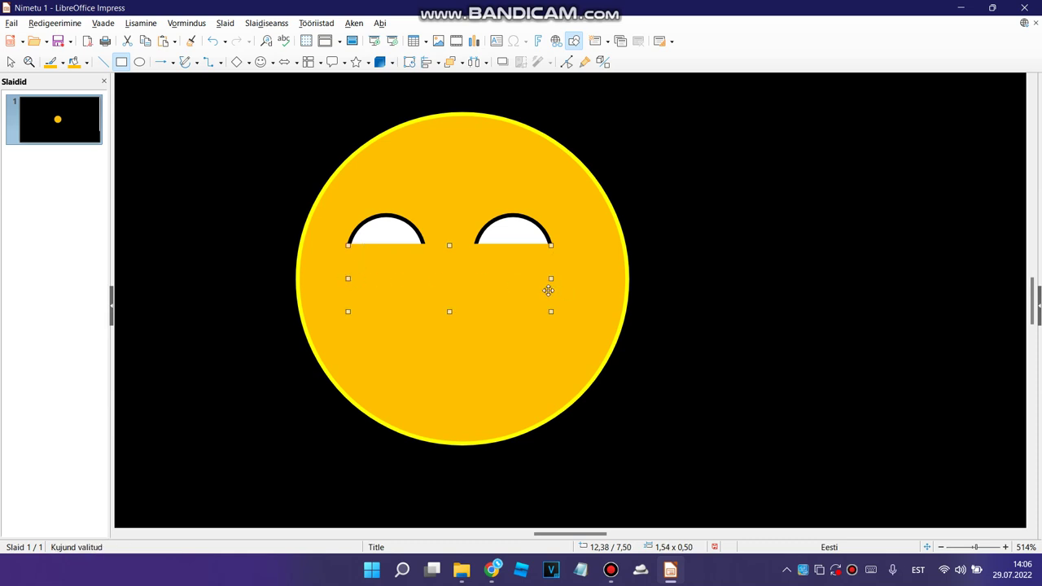
- Shift the gold rectangle slightly to the right and extend it downward to about 1.54 x 1.00 cm
key(Escape)
click(497, 276)
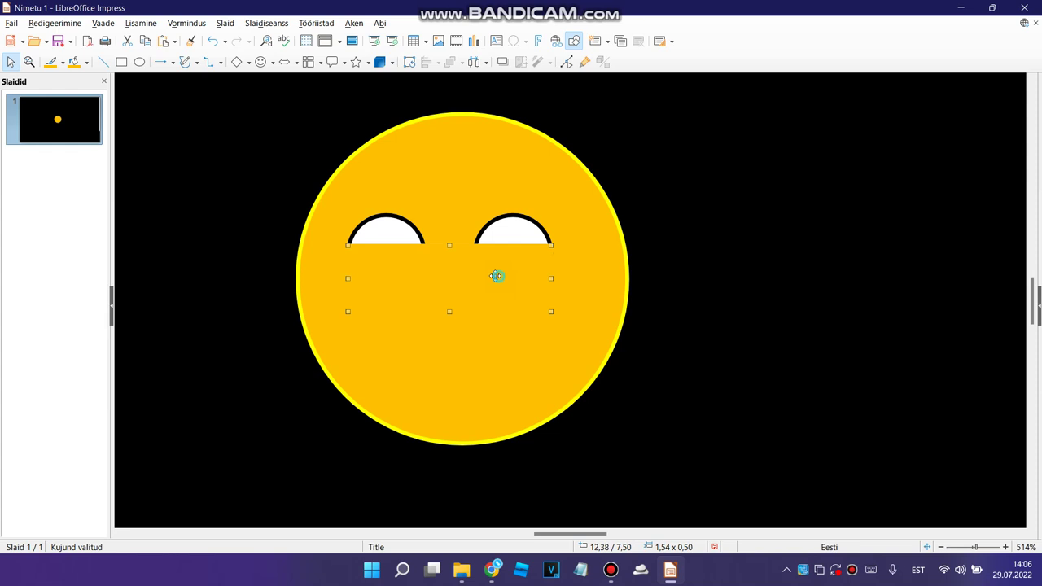
double_click(497, 266)
click(502, 221)
click(415, 263)
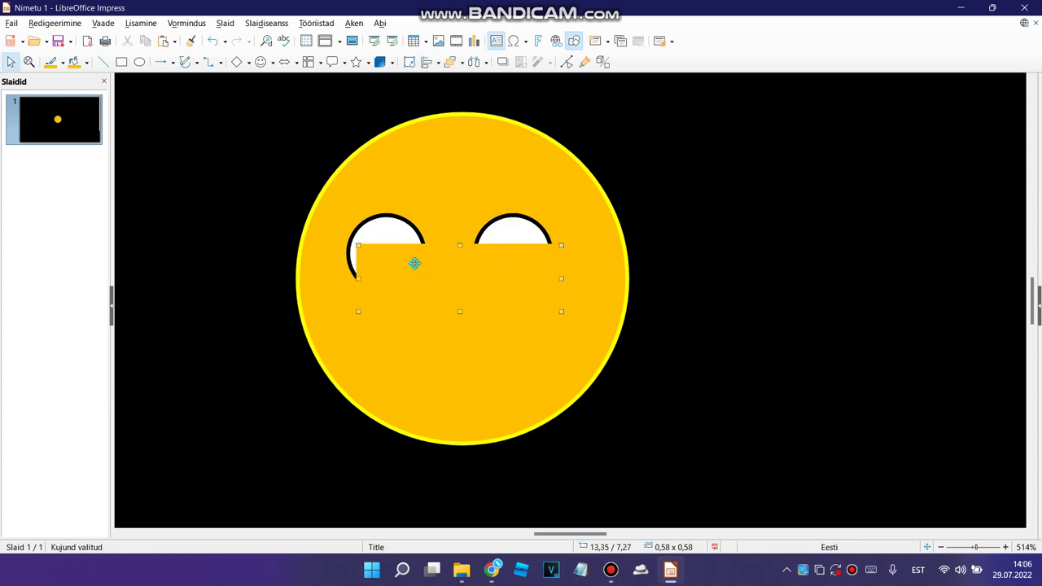
drag(444, 269, 469, 304)
drag(478, 257, 478, 245)
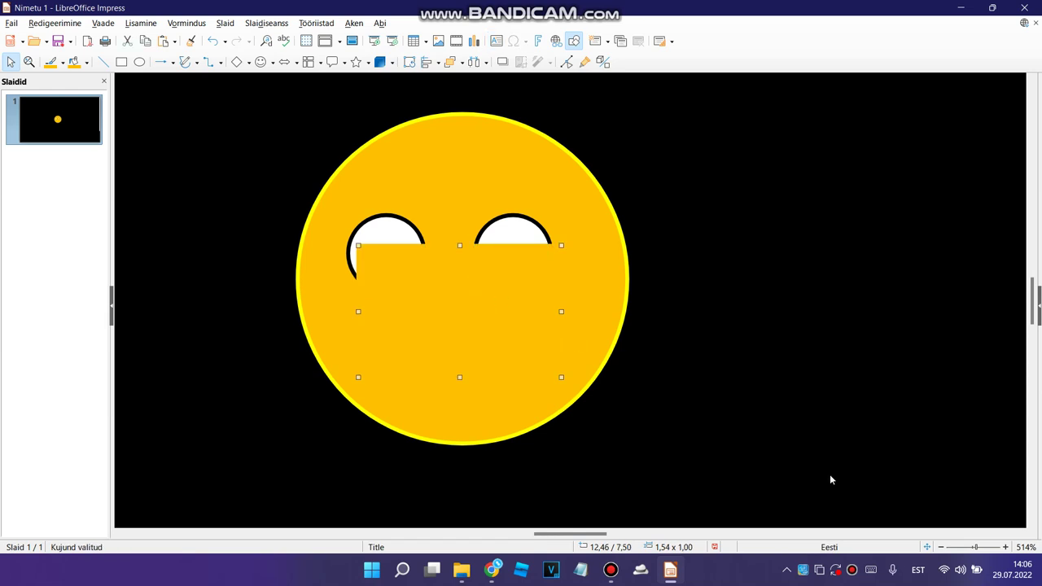
- Scale the whole face with its eyes and cover rectangle up to about 5.50 x 5.50 cm near the slide's centre
click(973, 547)
drag(638, 213, 518, 316)
drag(605, 223, 440, 404)
drag(524, 338, 529, 293)
click(560, 282)
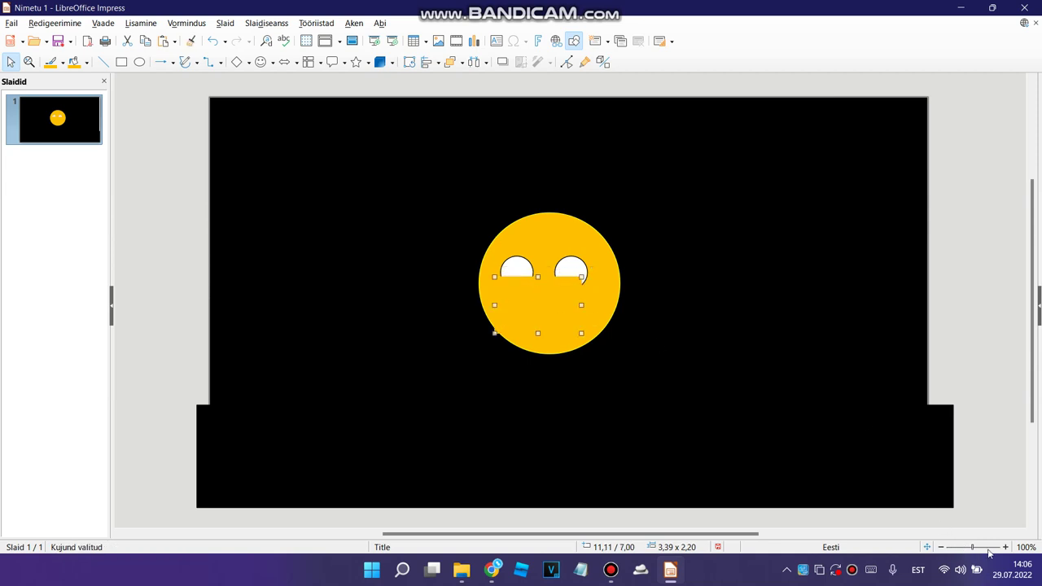
- Resize the gold cover rectangle to about 4.00 x 1.50 cm, hiding the bottoms of both eyes while staying inside the face circle
drag(972, 548, 973, 548)
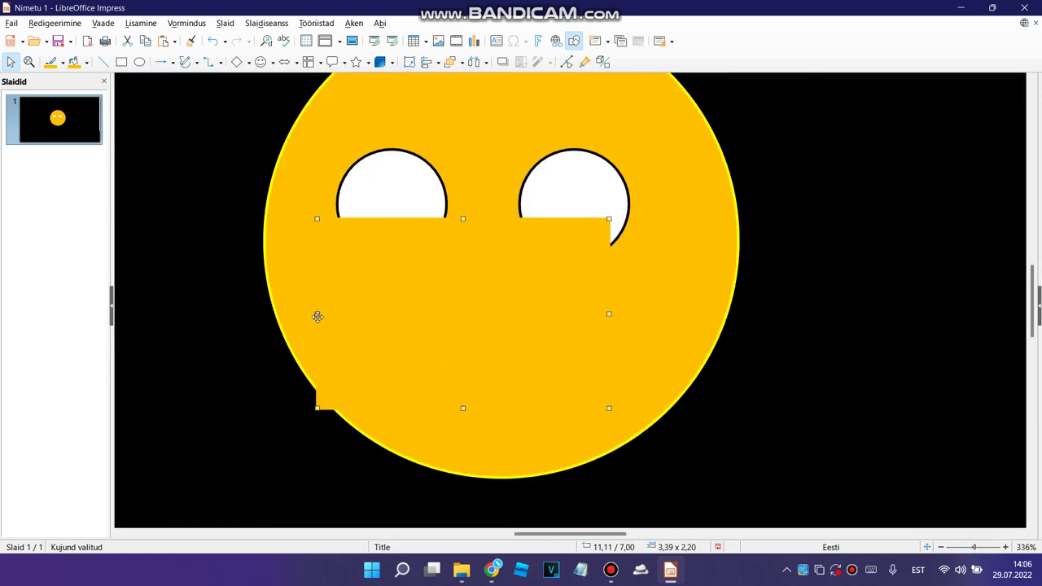
mouse_move(316, 314)
mouse_down()
mouse_move(339, 318)
mouse_move(329, 312)
mouse_up()
click(350, 314)
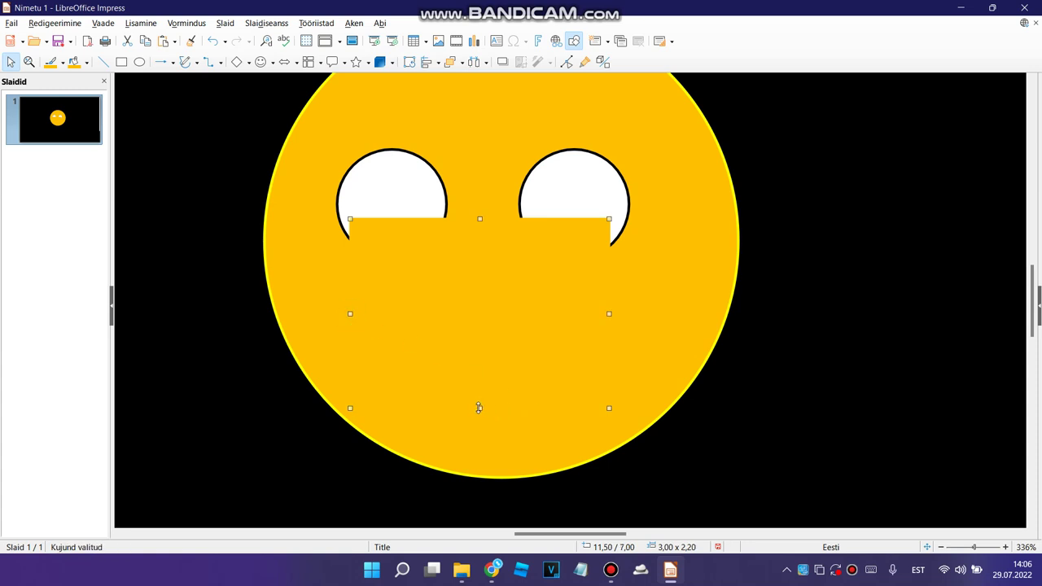
drag(479, 407, 490, 334)
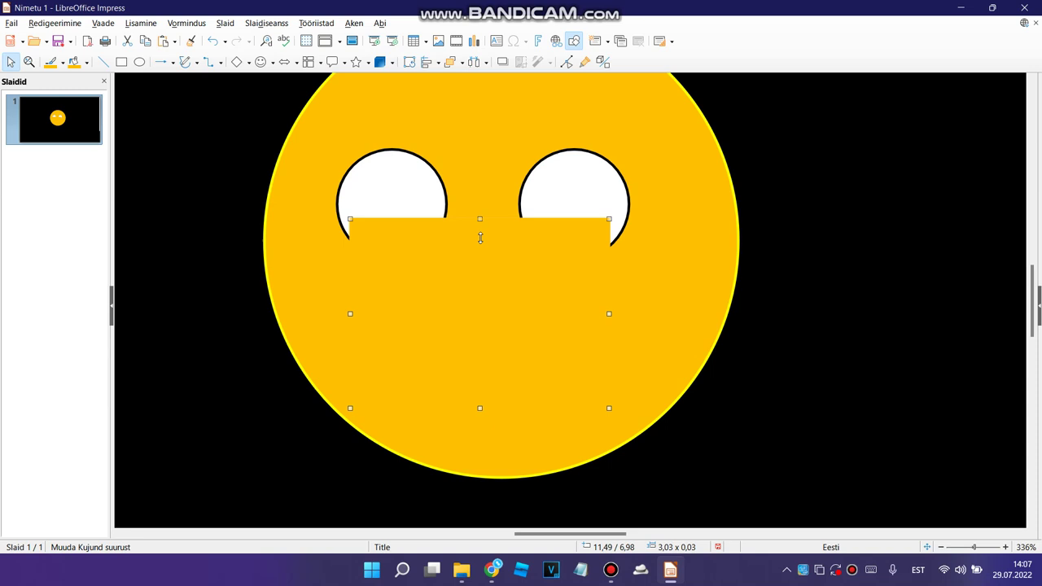
drag(480, 237, 481, 348)
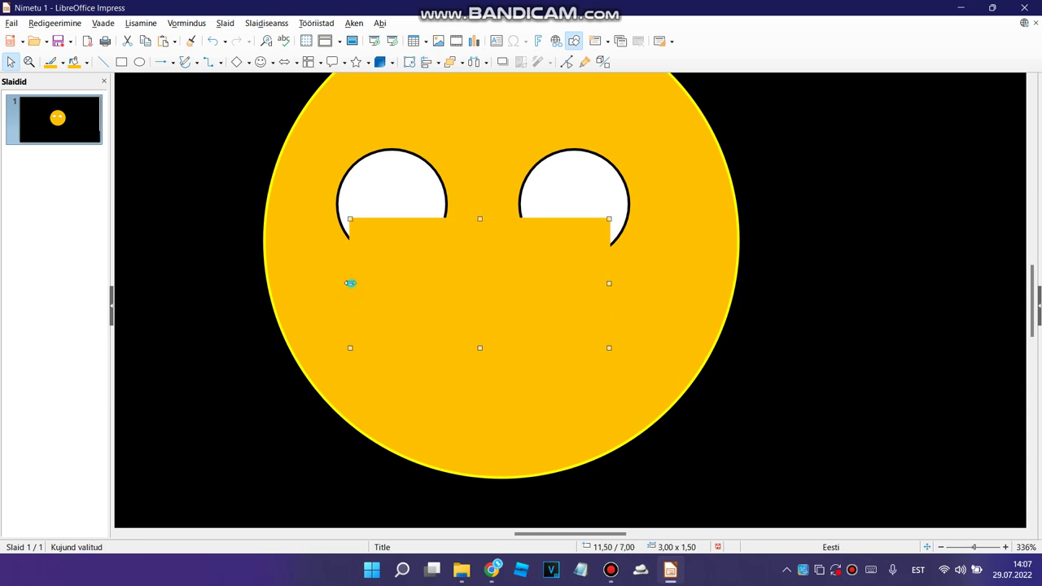
drag(351, 284, 306, 283)
drag(608, 284, 653, 278)
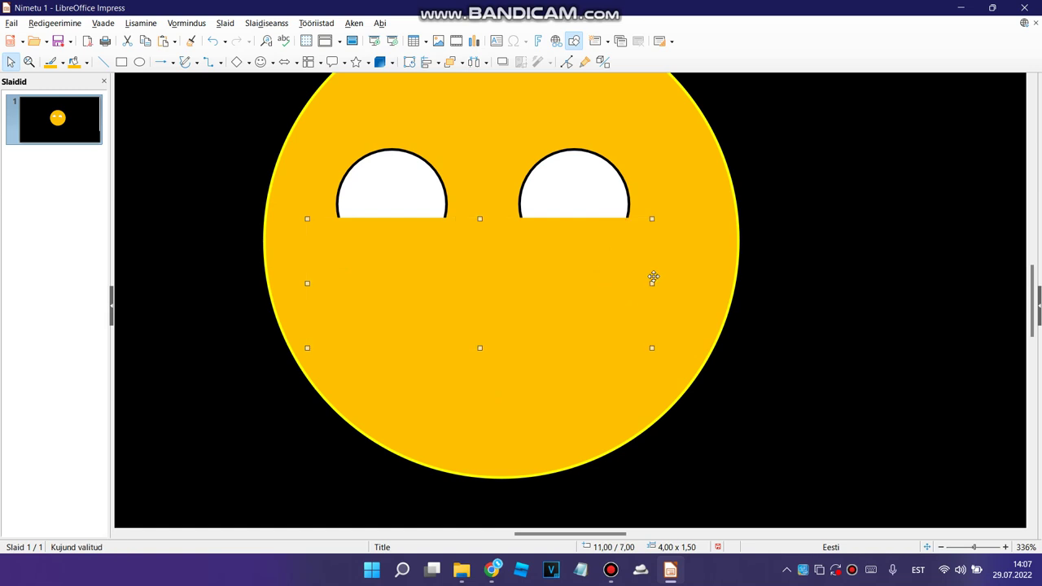
click(595, 252)
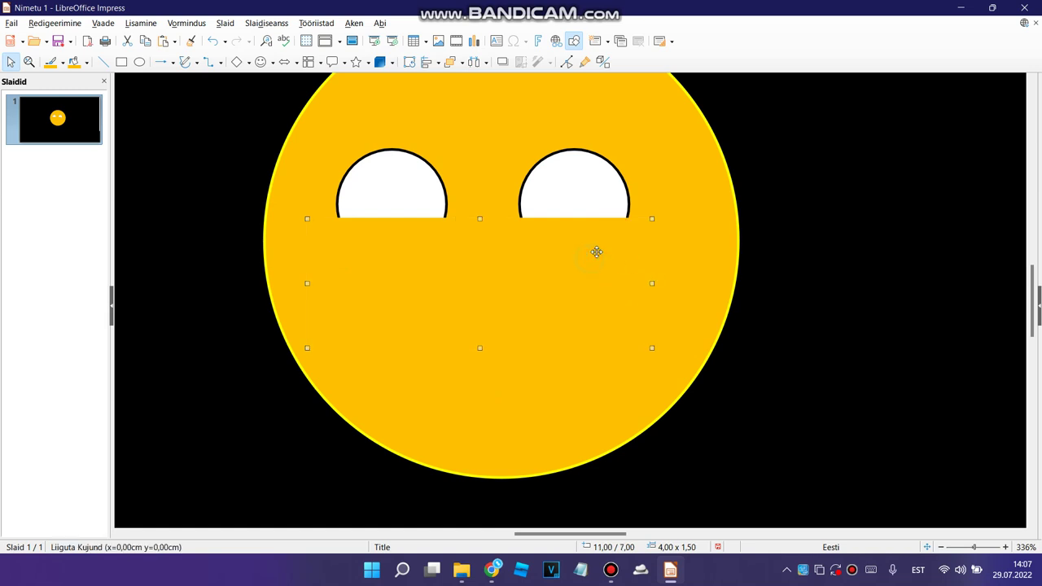
- Select all four shapes of the face and scale them down together to about 1.50 x 1.50 cm
click(832, 212)
click(976, 547)
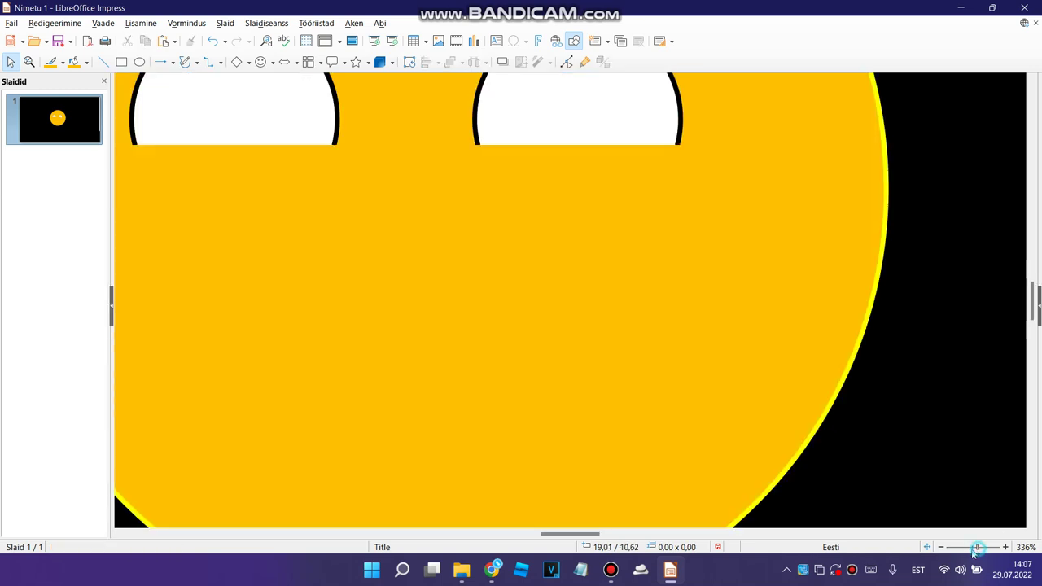
click(972, 547)
drag(670, 179, 449, 364)
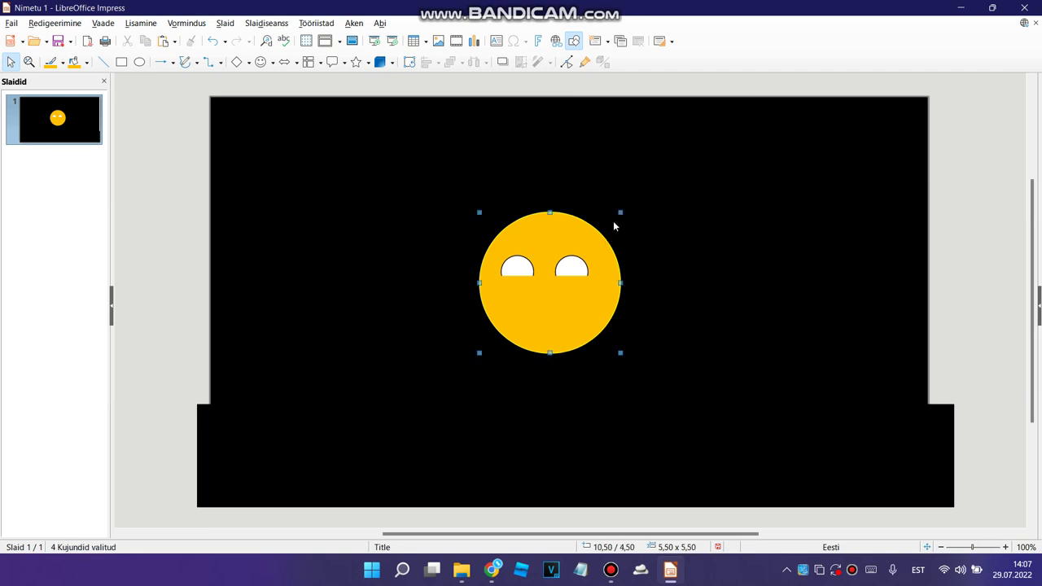
drag(620, 211, 557, 287)
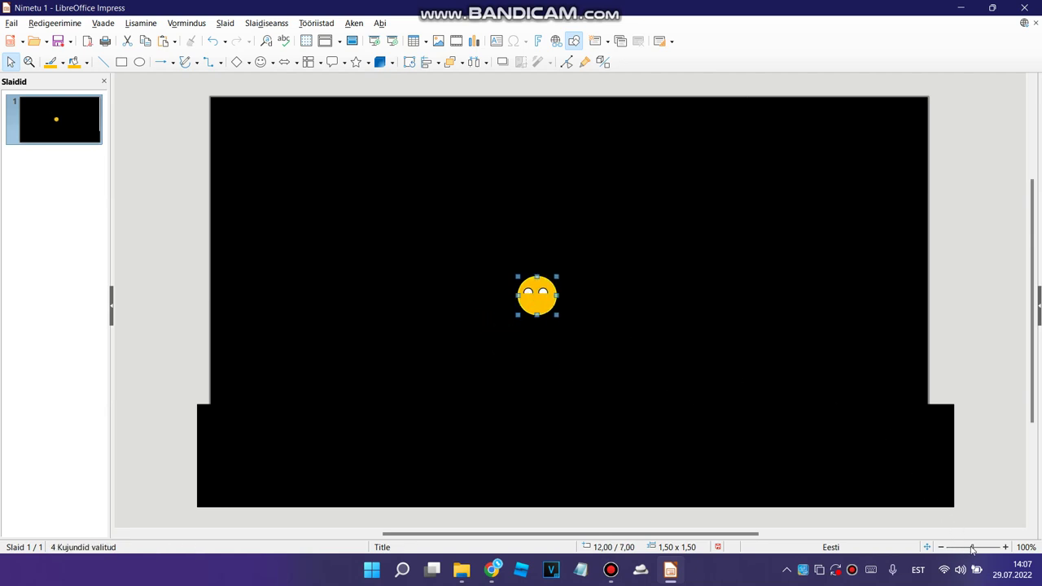
- Enlarge the selected face to about 3.03 x 3.03 cm and deselect it
drag(971, 551, 974, 548)
drag(522, 347, 658, 452)
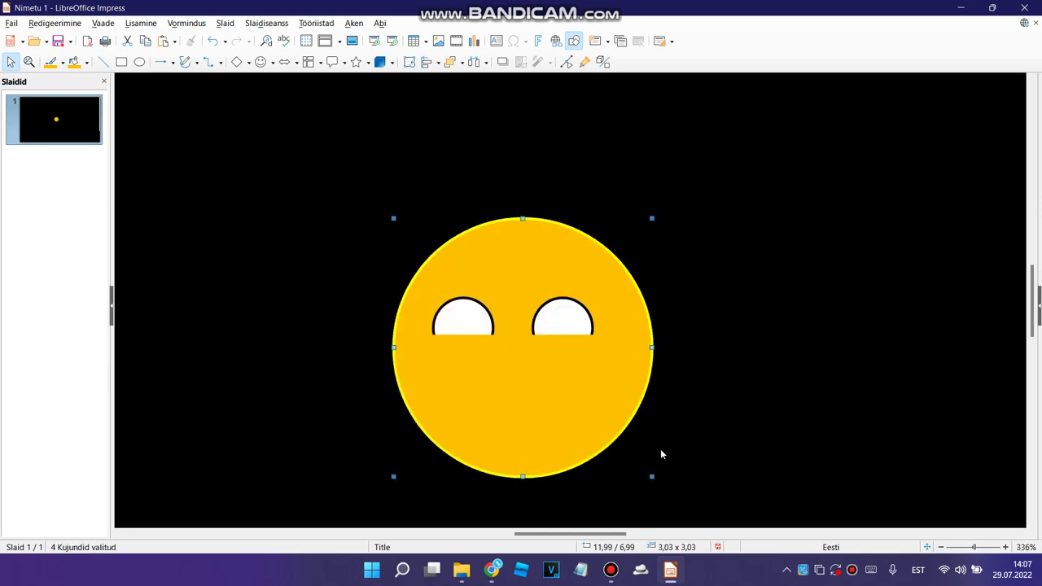
click(690, 395)
scroll(750, 328, down, 1)
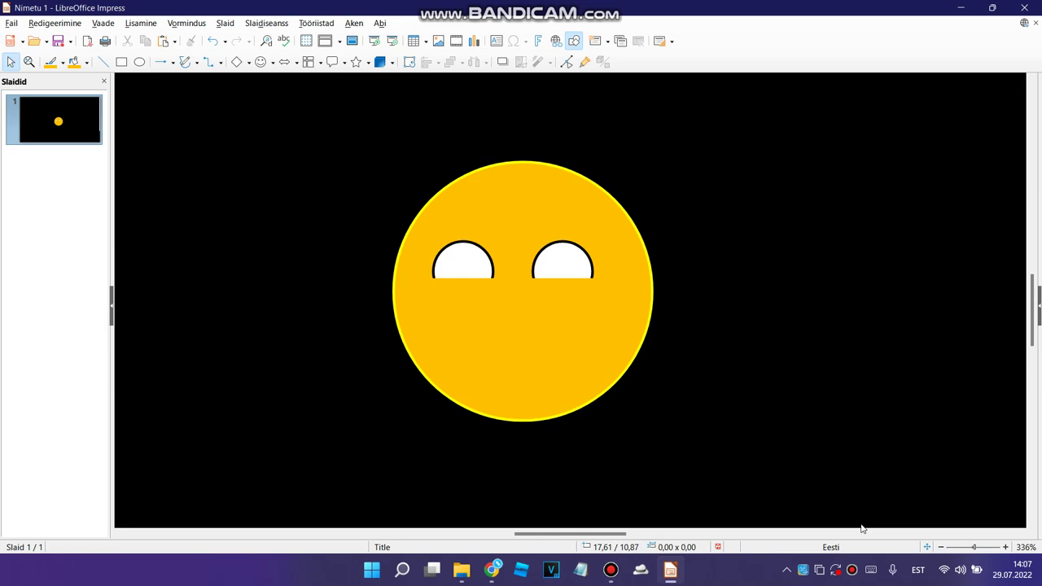
click(852, 572)
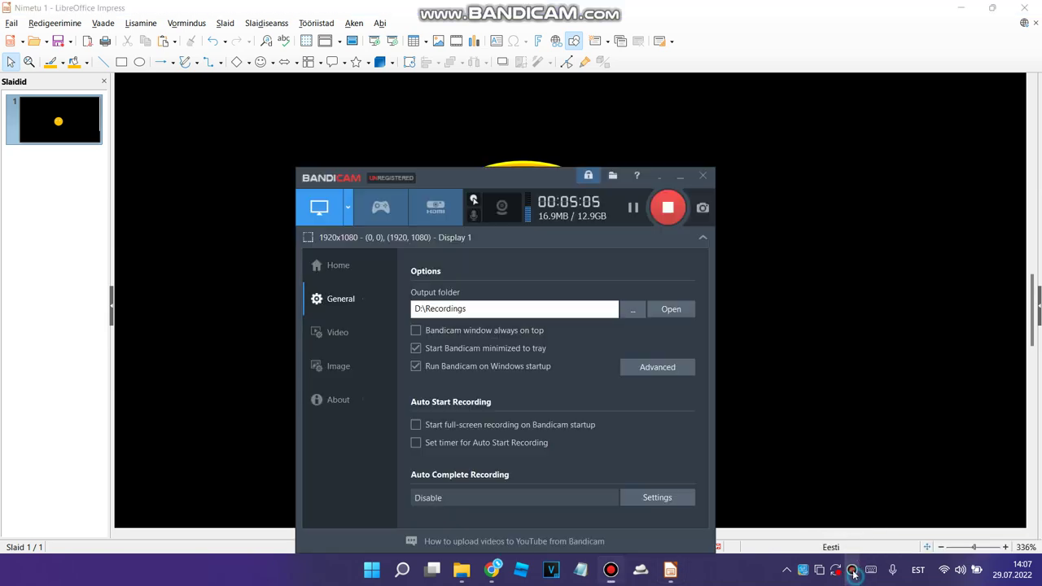